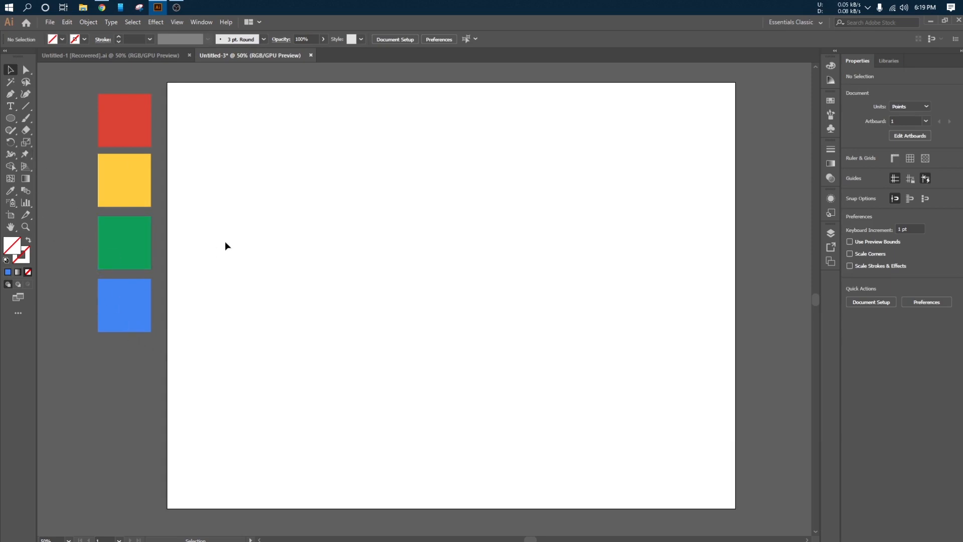
Draw a circle about 934 pt in diameter on the artboard with the Ellipse tool.
key("F2")
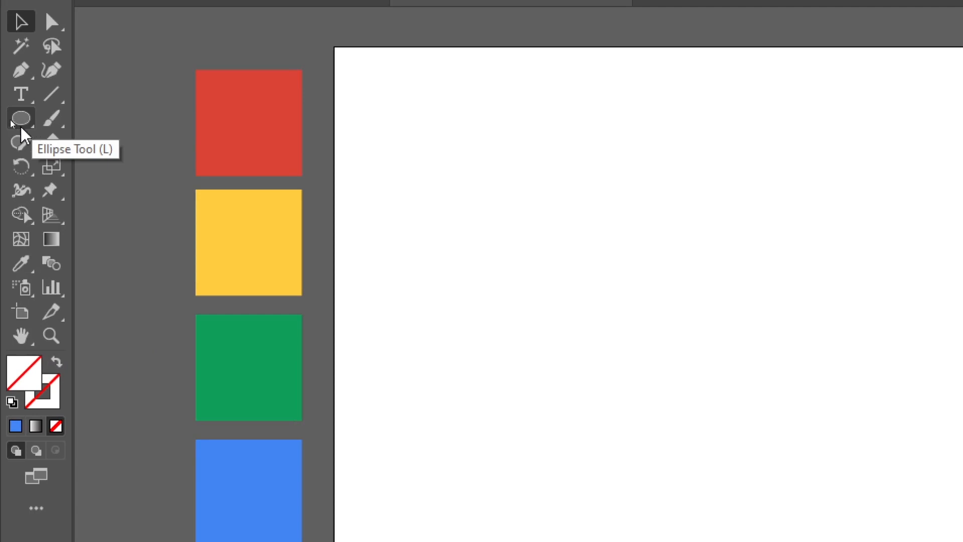
left_click(22, 122)
key("F2")
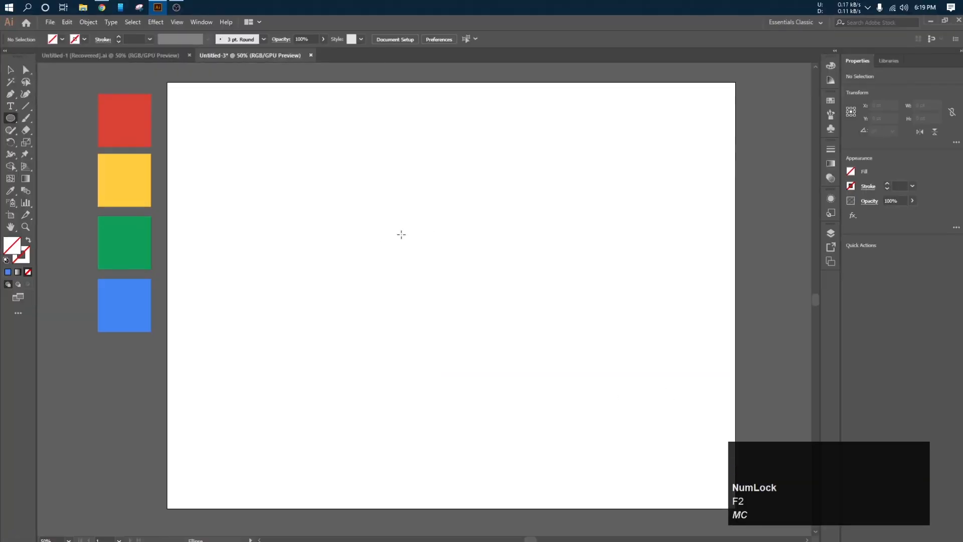
left_click_drag(377, 216, 532, 327)
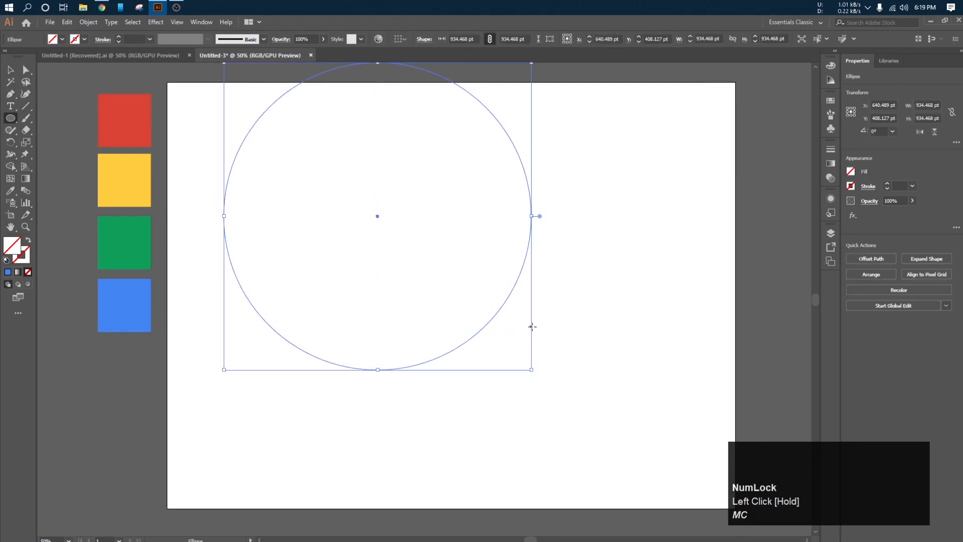
Give the circle a black stroke and no fill.
left_click(62, 39)
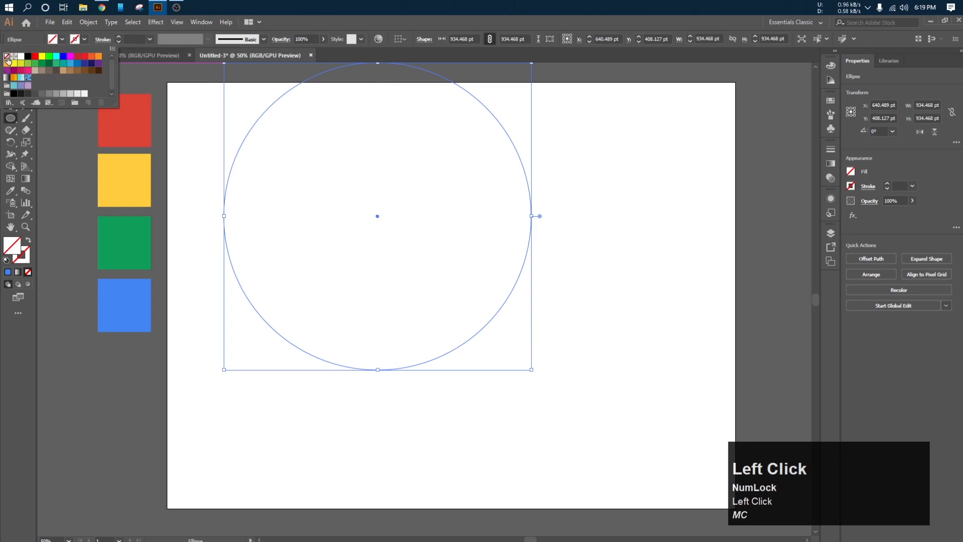
left_click(60, 41)
left_click(84, 39)
left_click(28, 57)
left_click(45, 120)
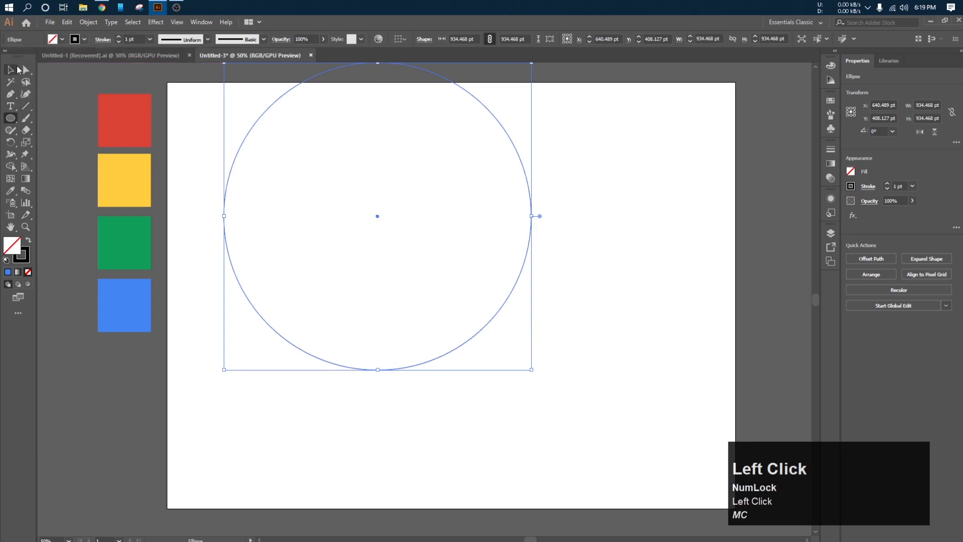
Move the circle to the middle of the artboard and deselect it.
left_click(26, 94)
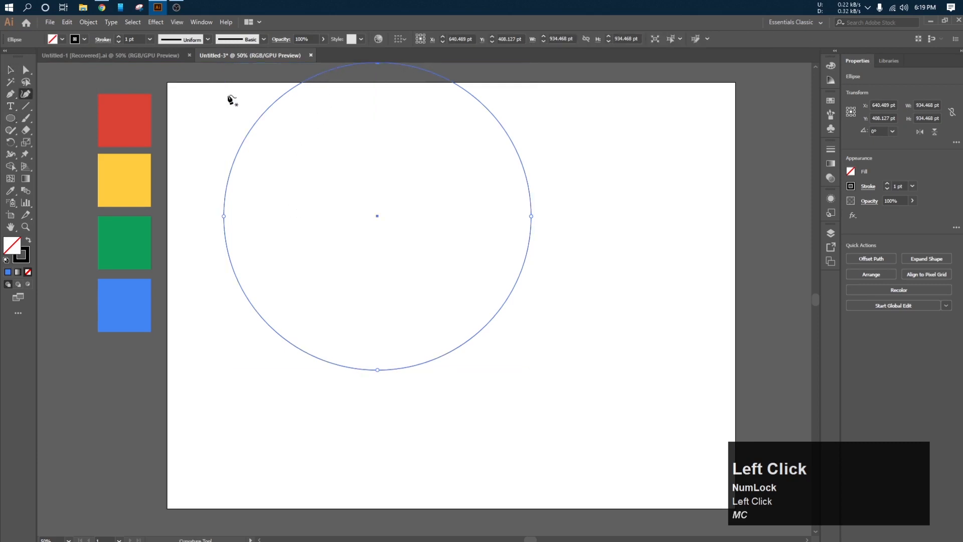
left_click(10, 70)
left_click_drag(296, 89, 378, 181)
left_click(291, 159)
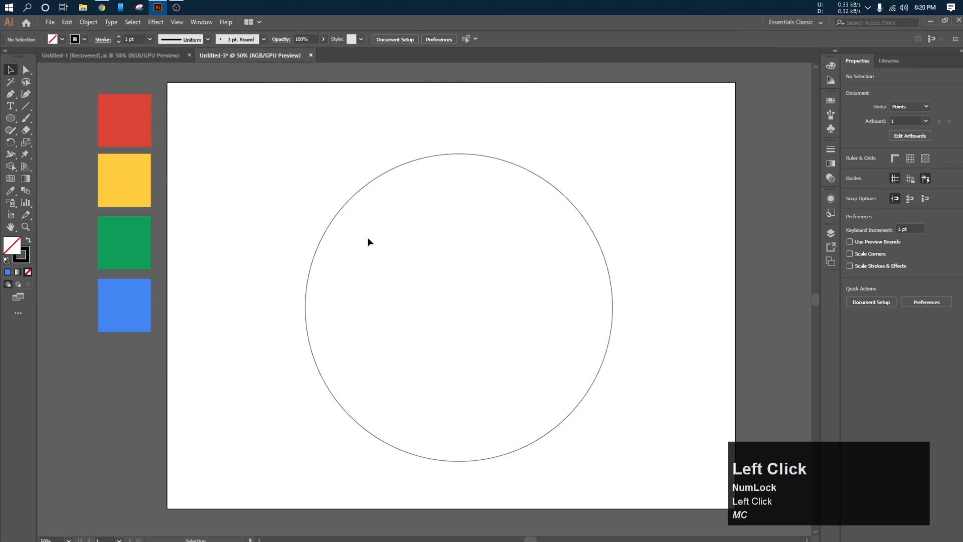
Copy the circle and paste the duplicate in front, exactly over the original.
left_click_drag(369, 240, 363, 224)
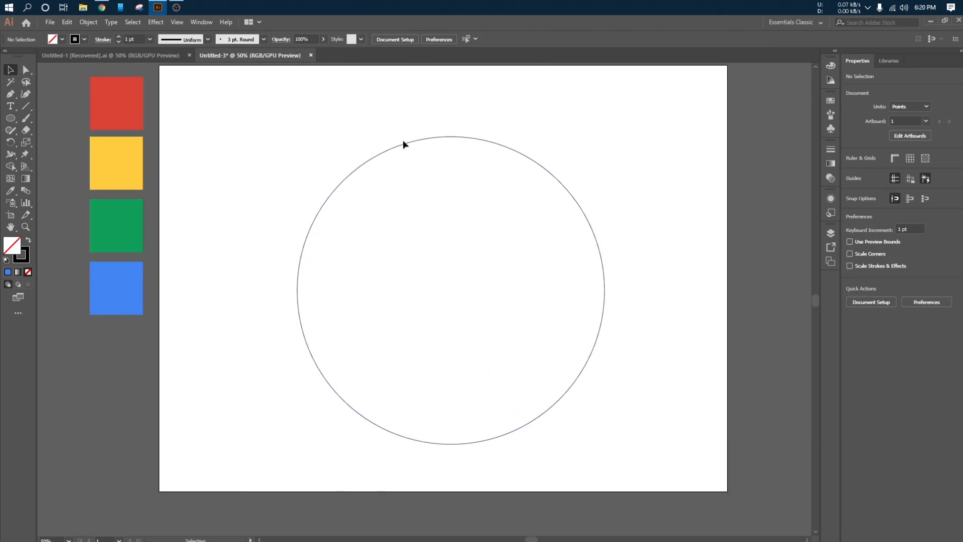
left_click(418, 141)
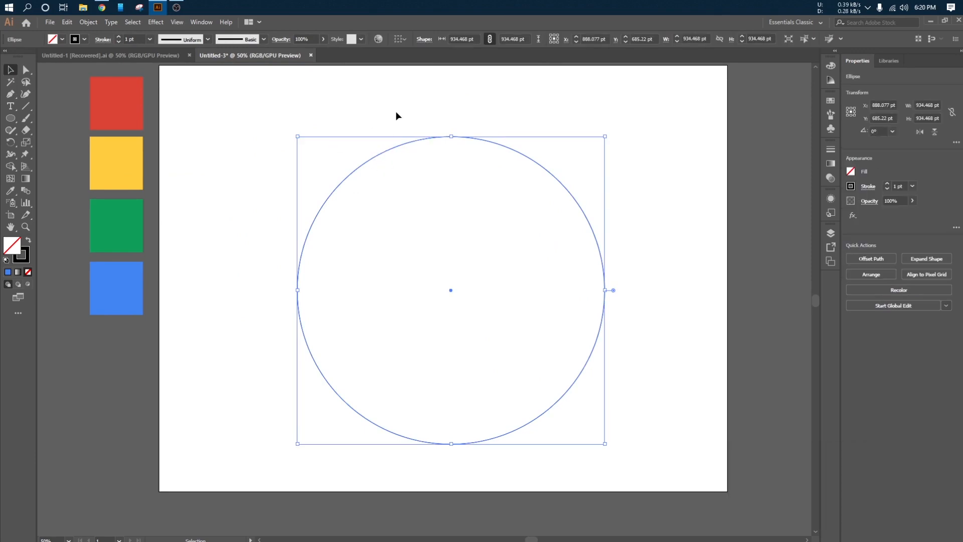
key("ctrl+c")
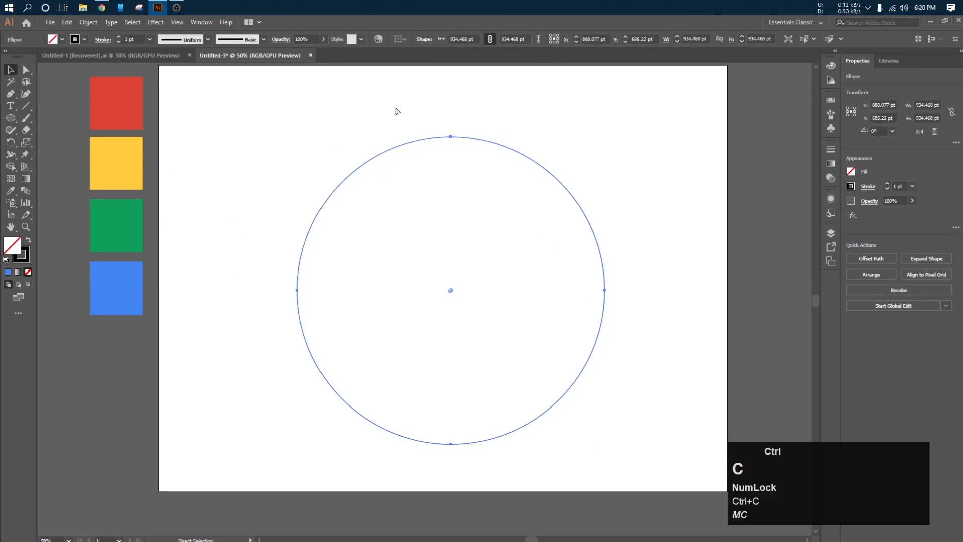
key("ctrl+f")
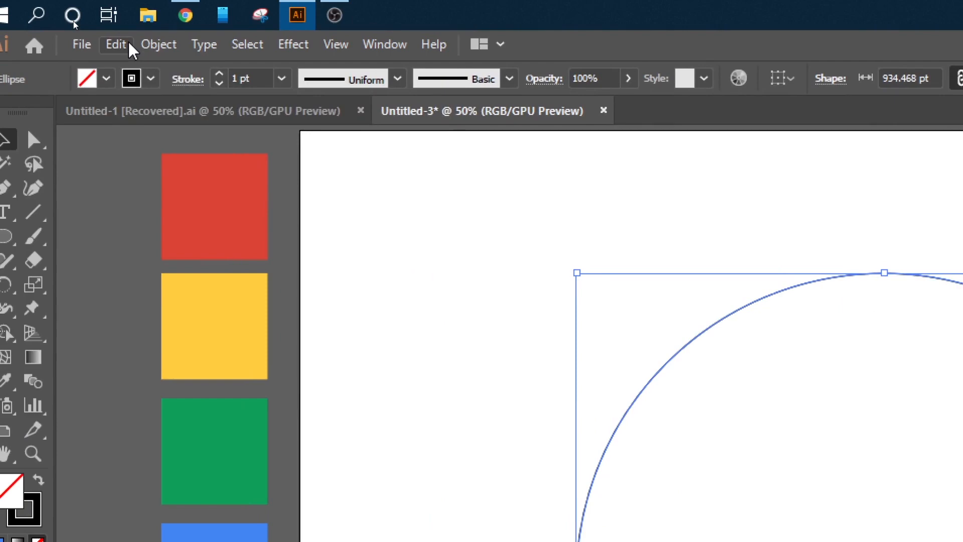
left_click(73, 23)
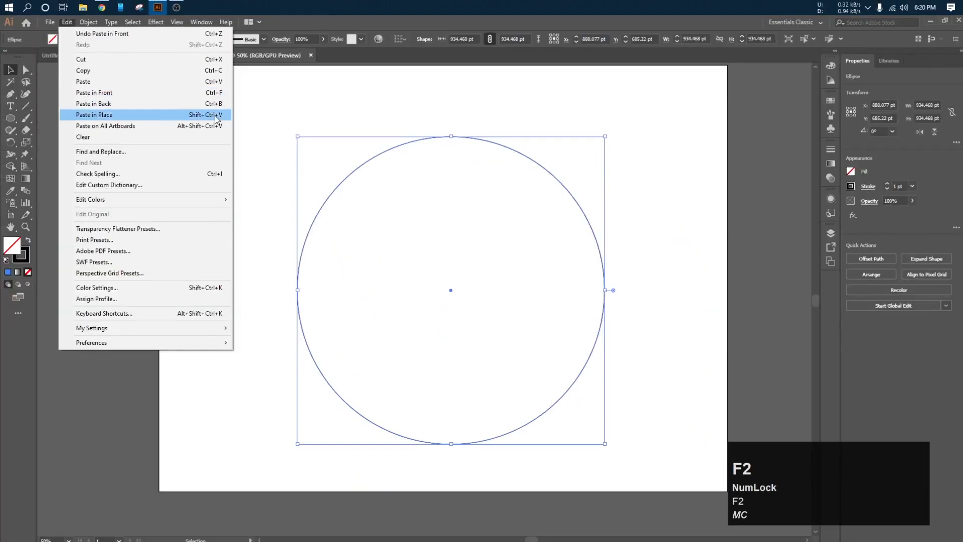
left_click(545, 202)
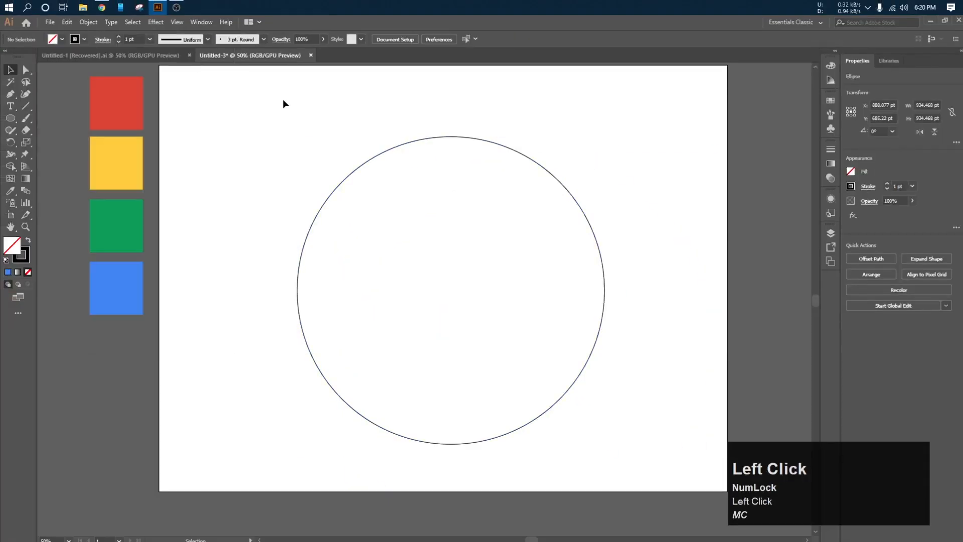
Scale the front copy of the circle down proportionally from its centre to about 434 pt in diameter.
left_click(440, 137)
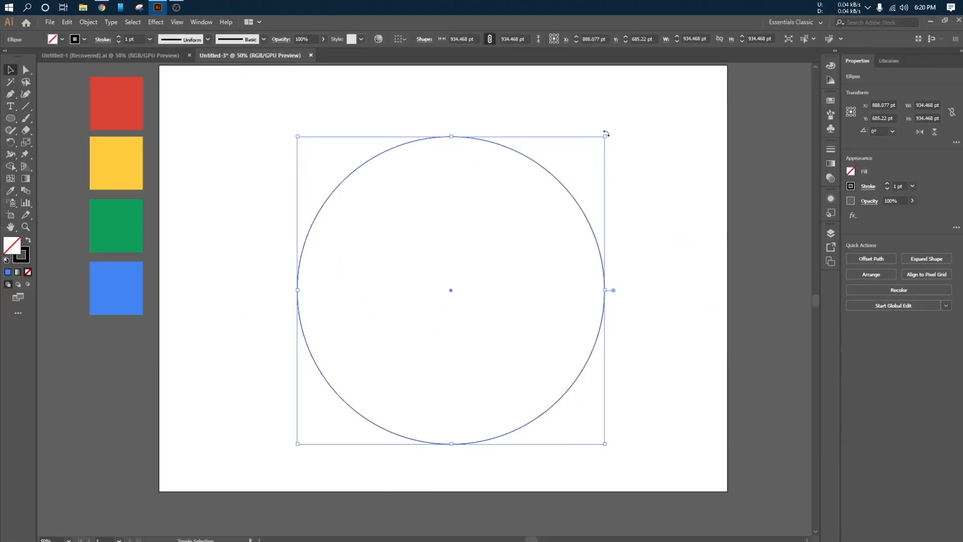
left_click_drag(605, 136, 529, 203)
left_click(544, 266)
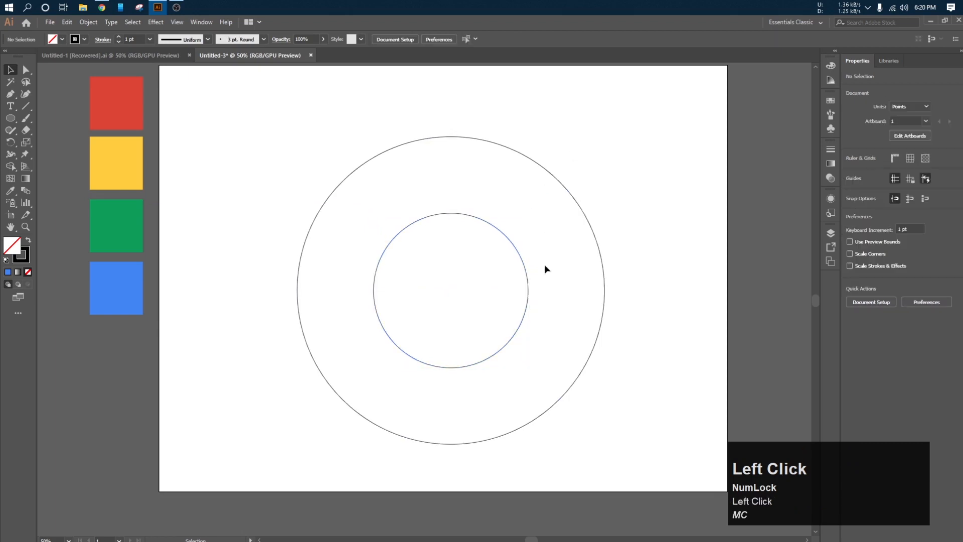
left_click(518, 251)
left_click_drag(526, 216, 521, 219)
left_click(512, 244)
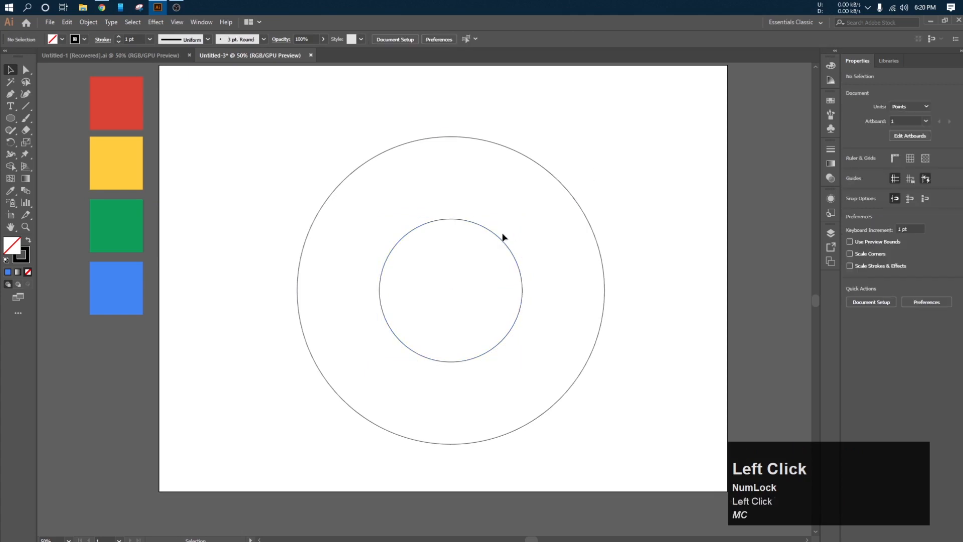
Duplicate the inner circle in place and shrink the copy from its centre to about three quarters of its size.
left_click(500, 240)
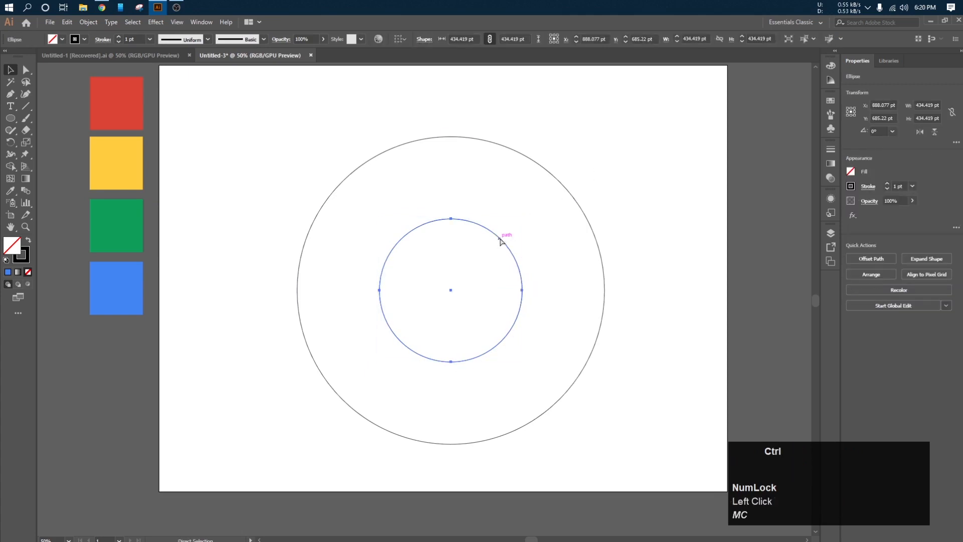
key("ctrl+c")
key("ctrl+f")
key("shift")
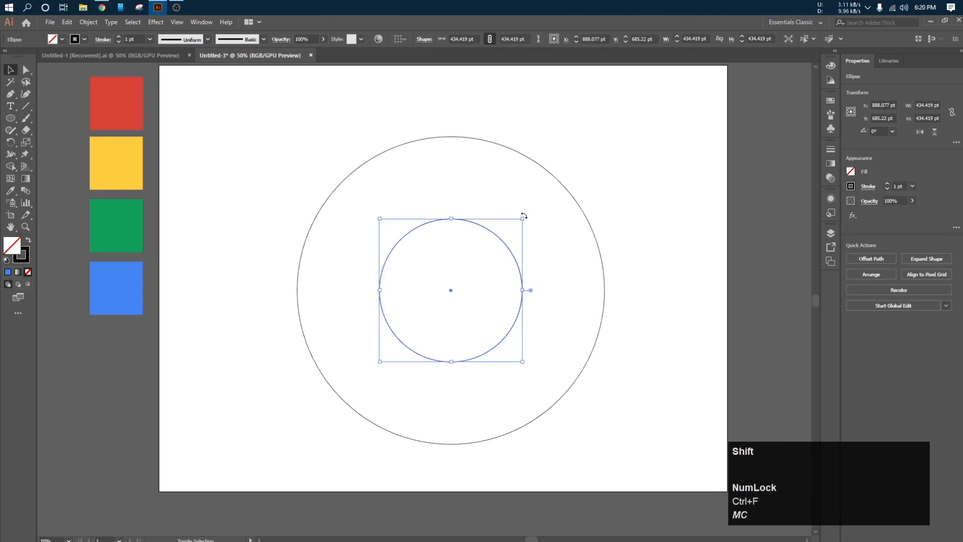
left_click_drag(523, 219, 505, 236)
left_click(574, 116)
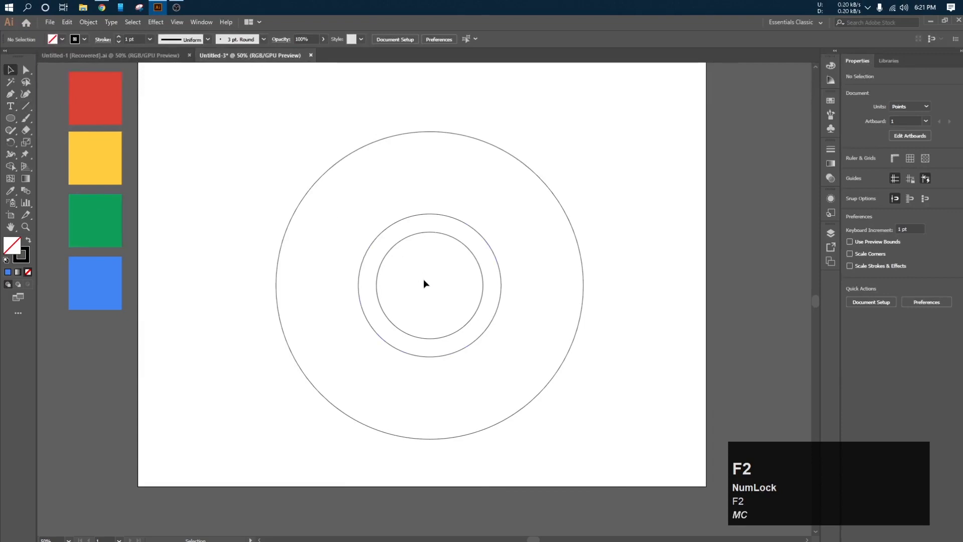
Draw a horizontal line about 676 pt long from the top point of the middle circle rightwards past the outer circle.
left_click(26, 106)
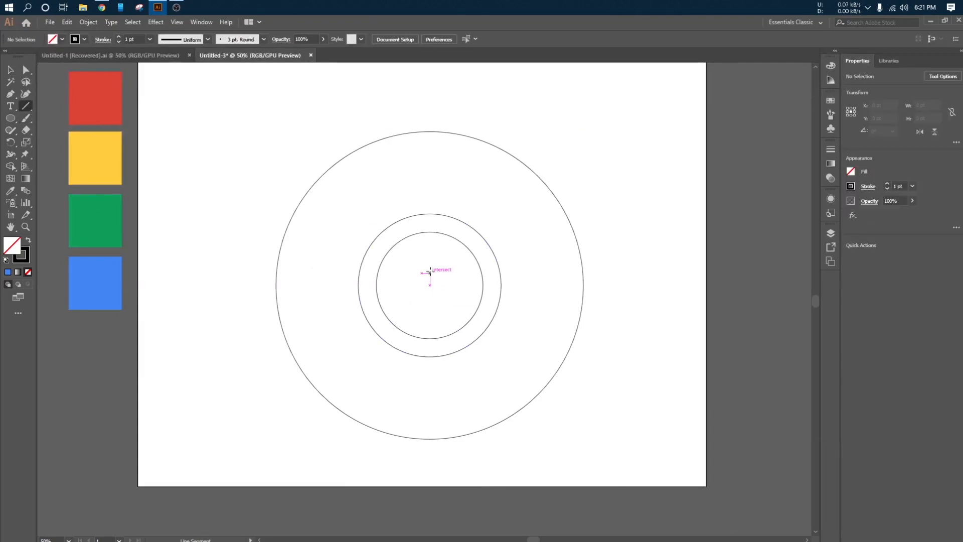
left_click_drag(430, 214, 652, 210)
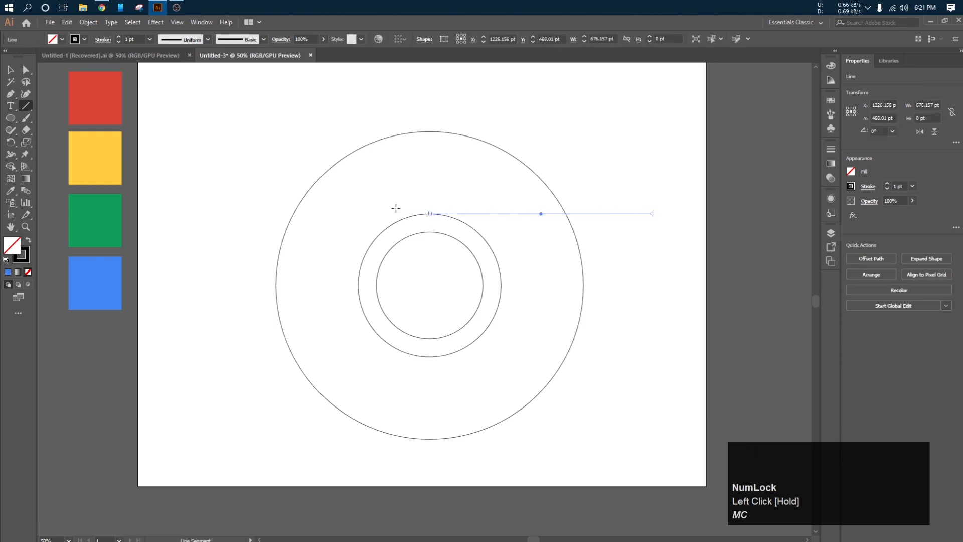
left_click(11, 69)
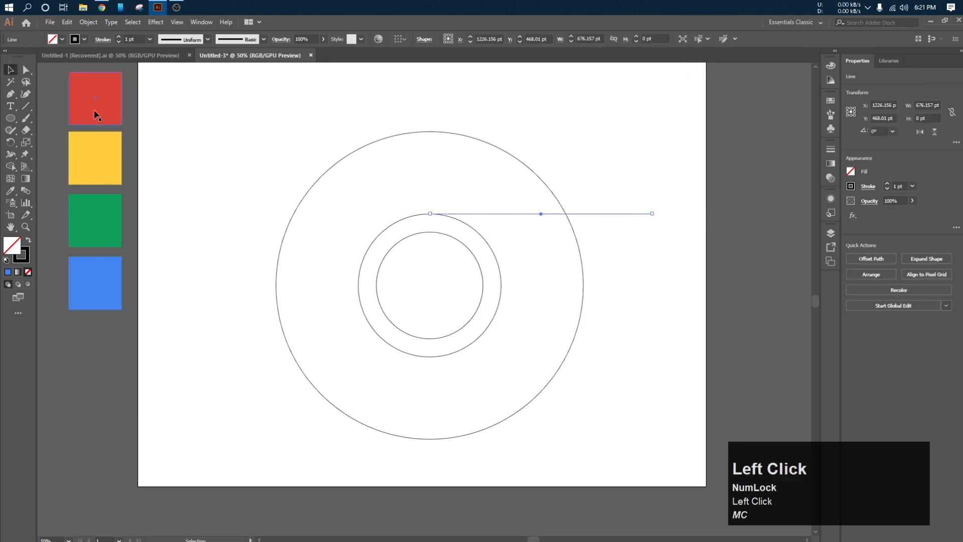
left_click(351, 229)
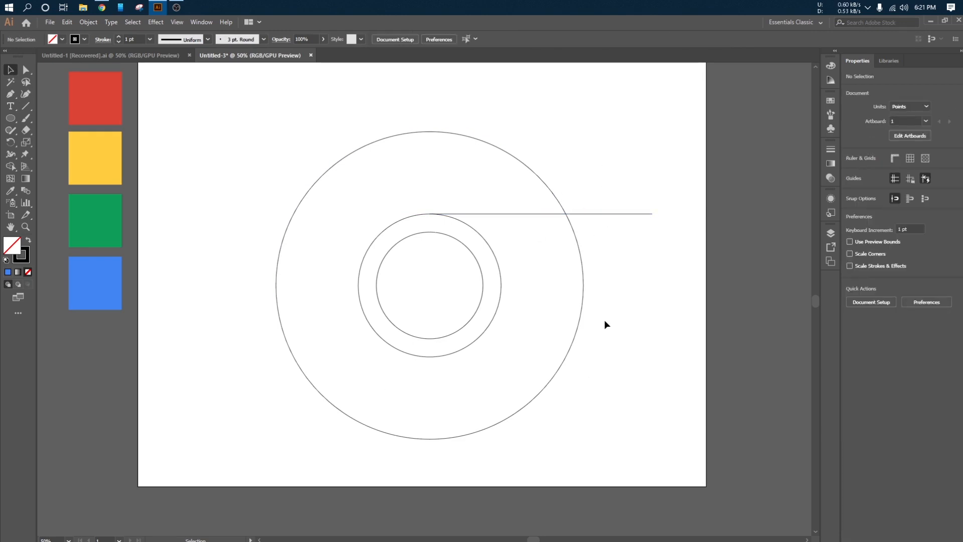
Create a copy of the horizontal line rotated 120° about the circles' common centre, checking it with Preview.
key("F2")
left_click(601, 214)
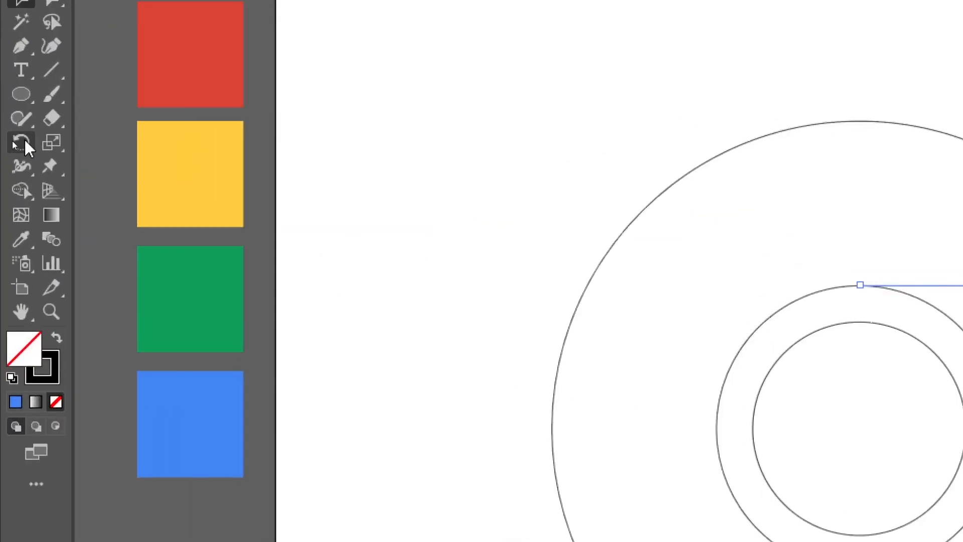
left_click(23, 144)
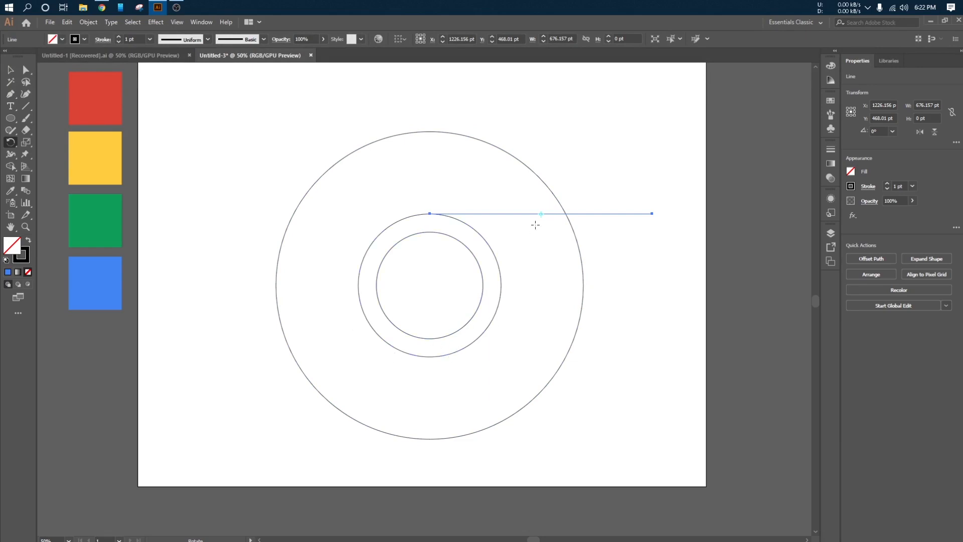
left_click(429, 285, "alt")
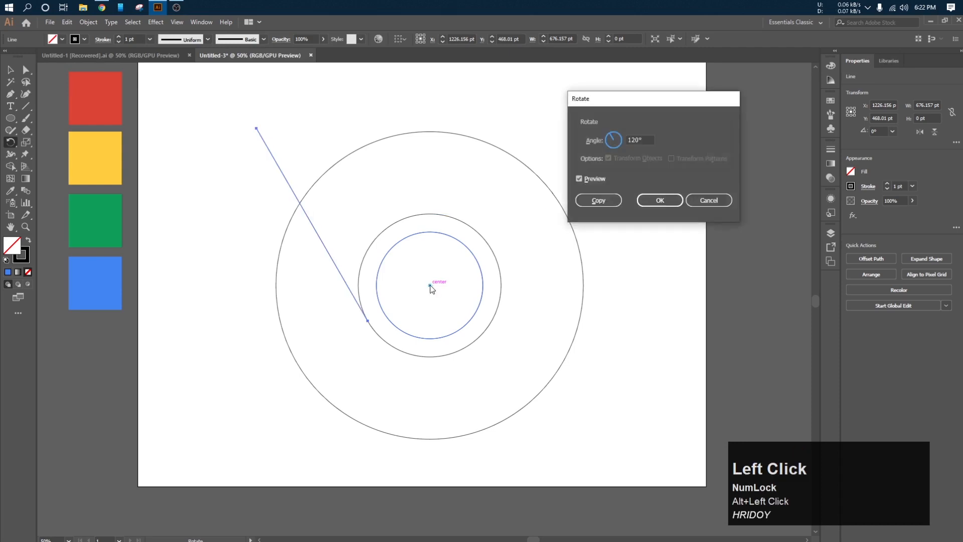
left_click(578, 179)
left_click(578, 179)
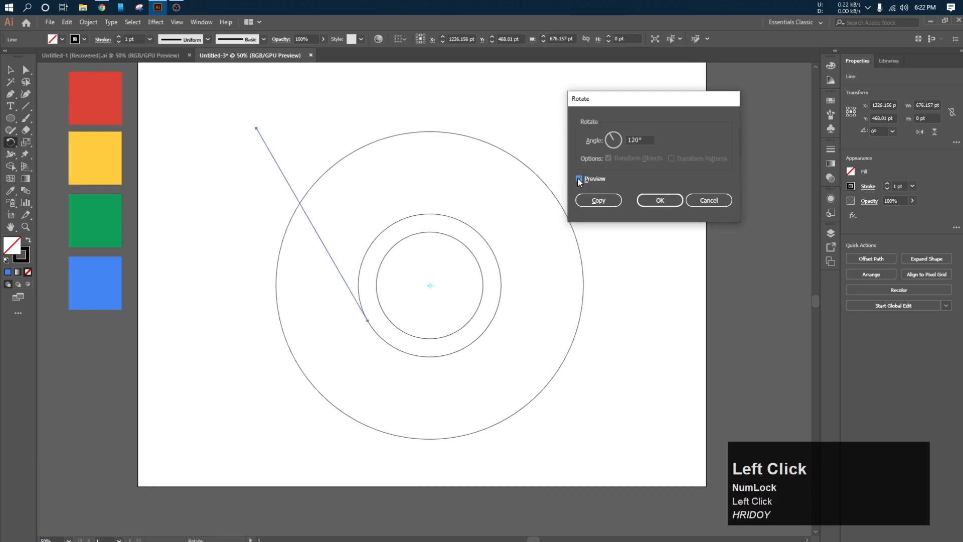
left_click(578, 179)
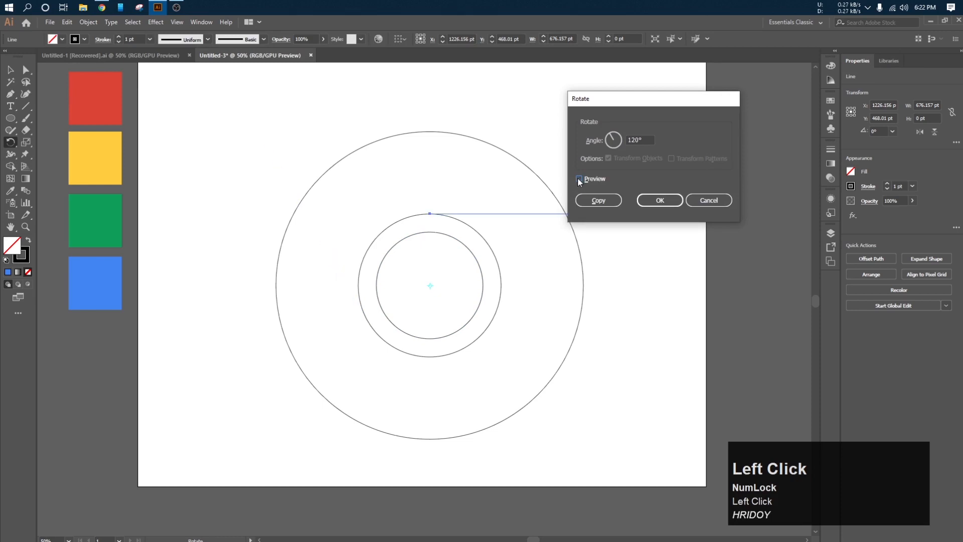
left_click(624, 143)
type("0")
left_click_drag(650, 110, 669, 127)
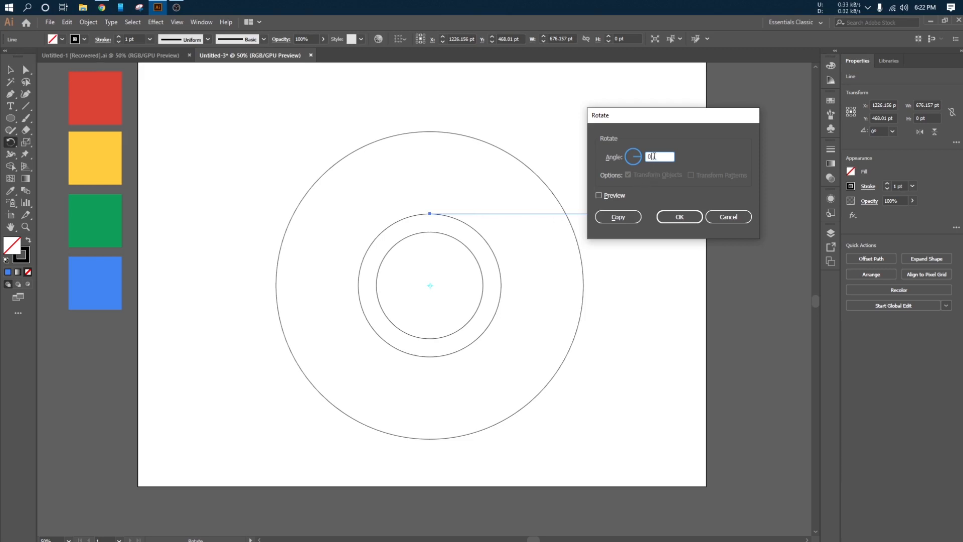
left_click_drag(658, 157, 640, 161)
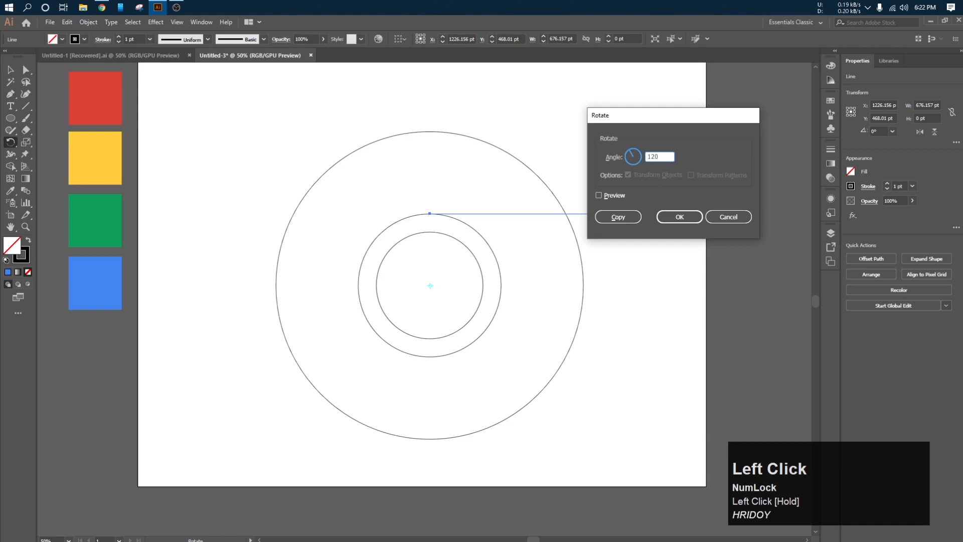
left_click(600, 196)
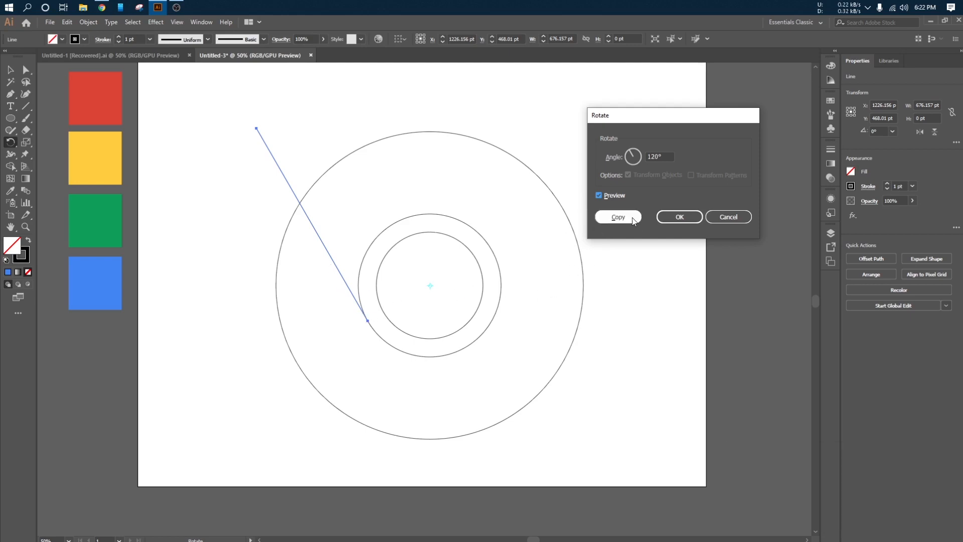
left_click(617, 217)
Repeat the last rotate-and-copy transformation to add a third line around the middle circle, and deselect it.
key("ctrl+z")
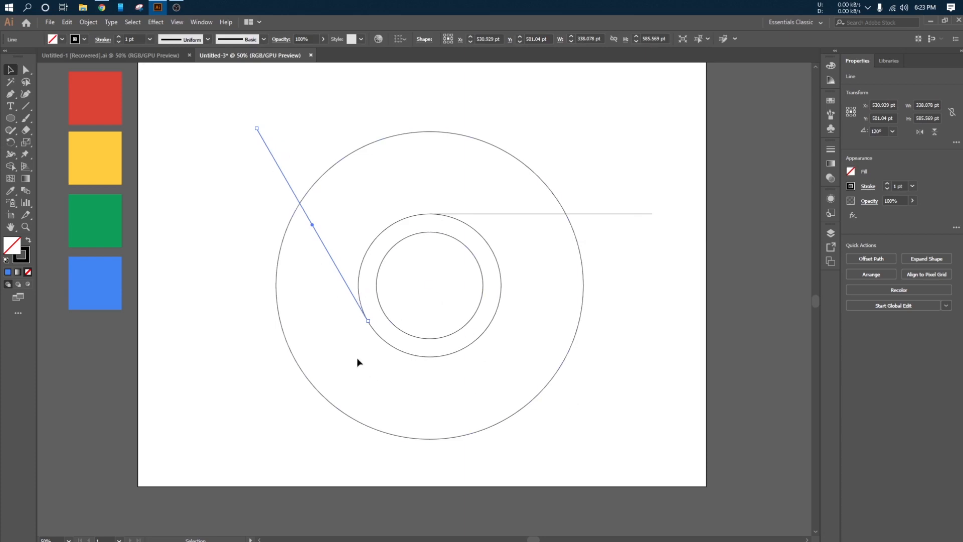
key("ctrl")
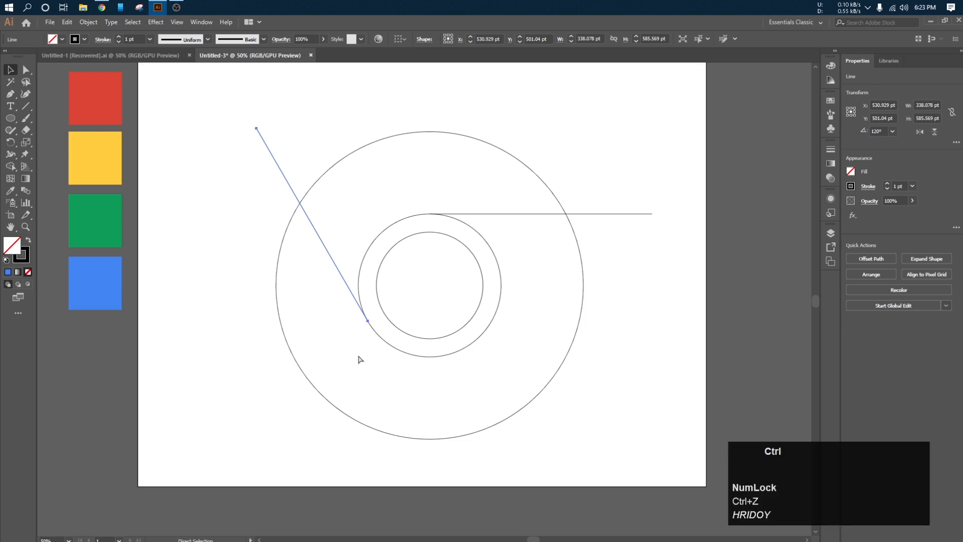
key("ctrl+d")
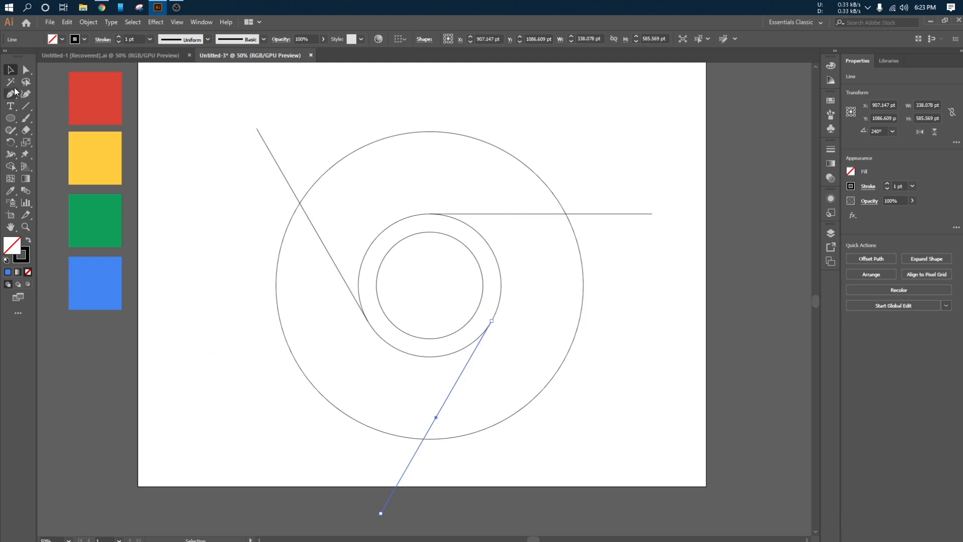
left_click(163, 105)
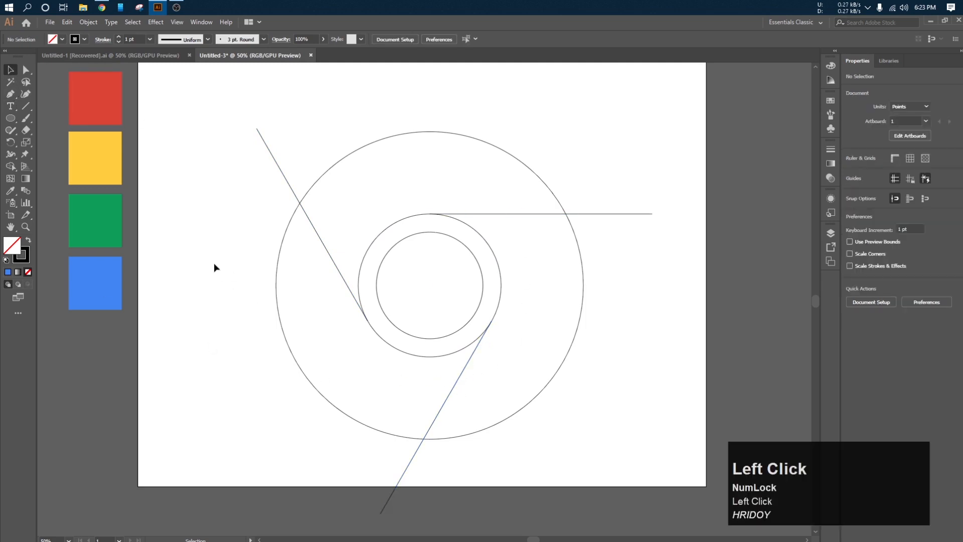
Split all the circles and lines into separate regions with the Pathfinder Divide operation, and deselect the result.
left_click_drag(217, 102, 670, 446)
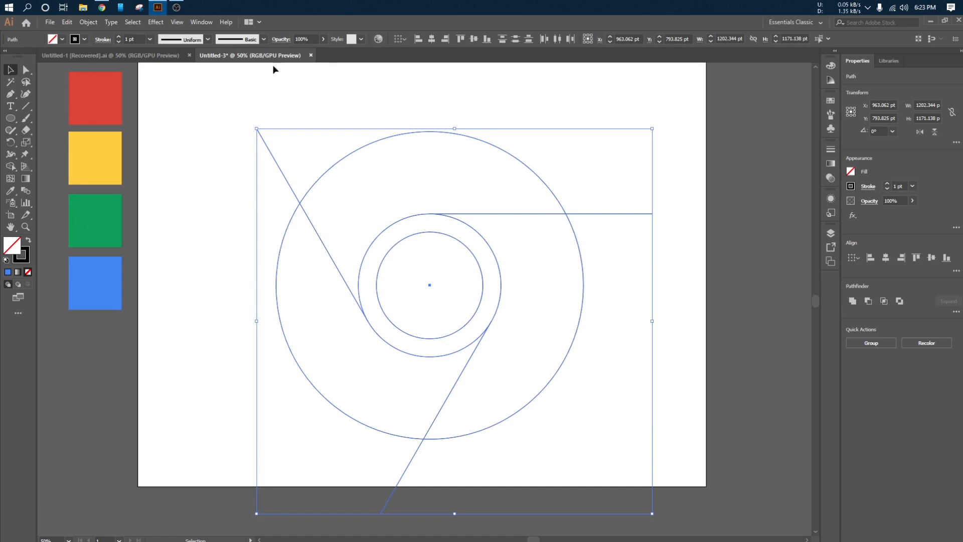
left_click(201, 22)
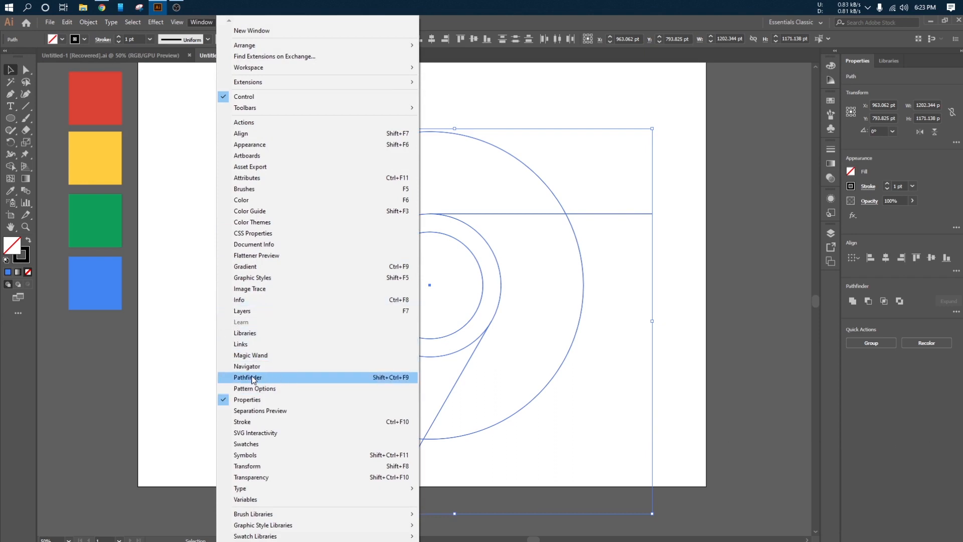
key("F2")
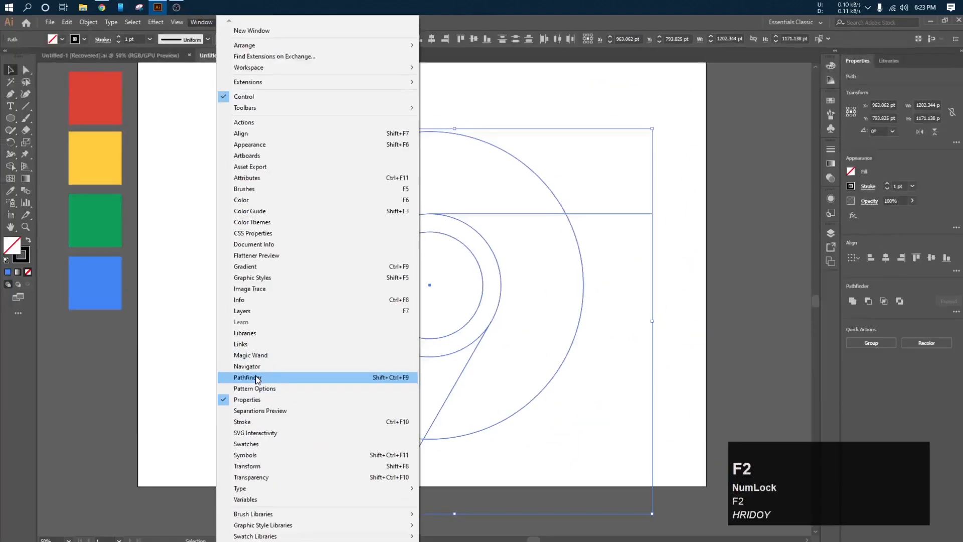
left_click(257, 377)
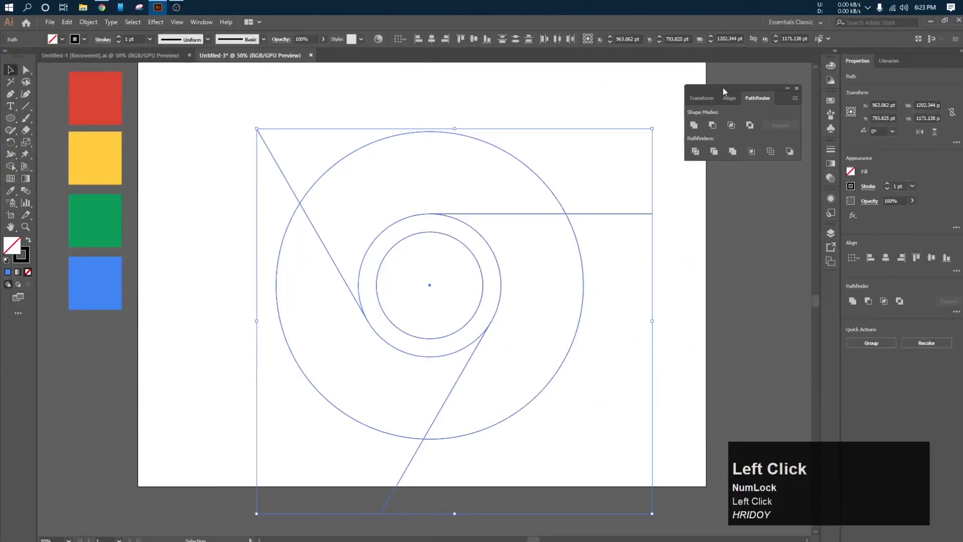
left_click_drag(723, 88, 727, 99)
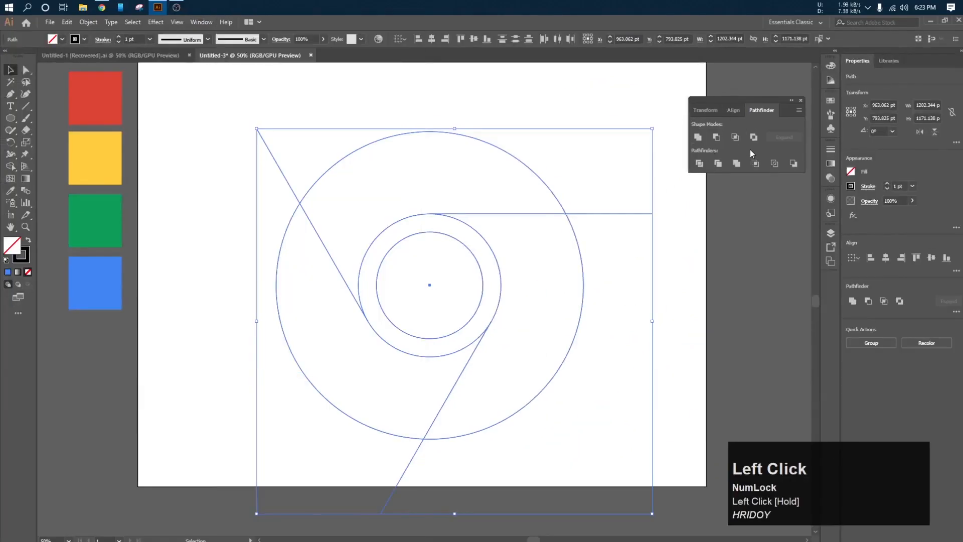
left_click(699, 164)
left_click(230, 169)
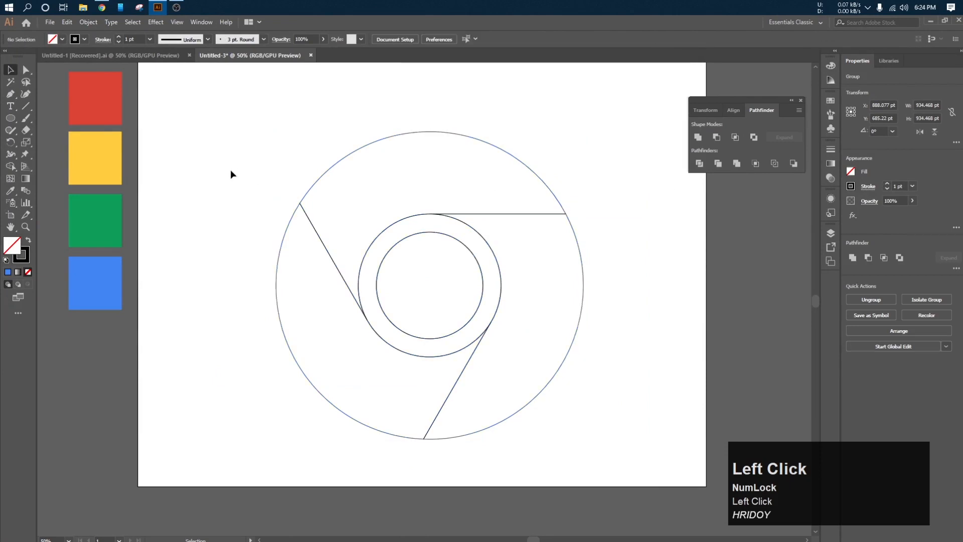
Ungroup the divided artwork so that each region is a separate shape, and clear the selection.
mouse_move(274, 93)
left_mouse_down()
mouse_move(558, 411)
mouse_move(604, 431)
left_mouse_up()
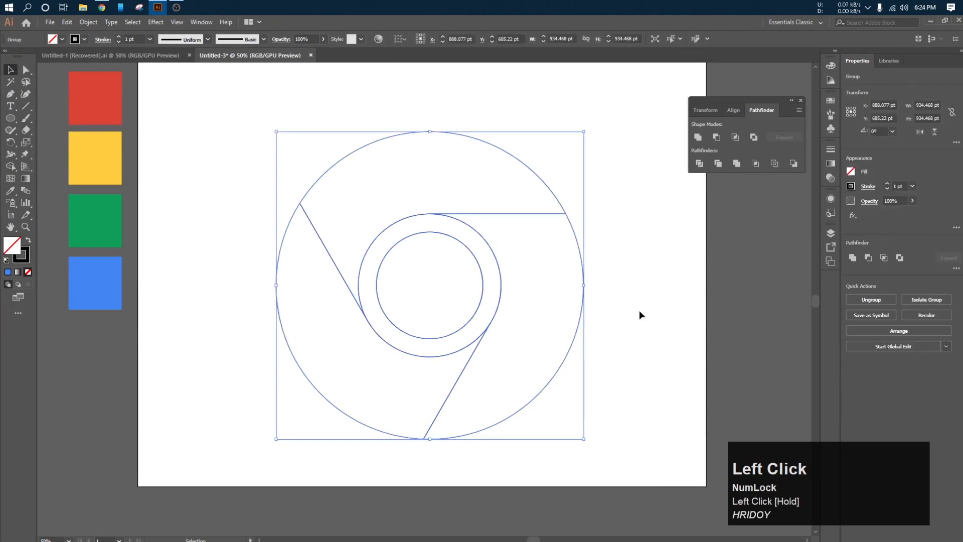
left_click(630, 249)
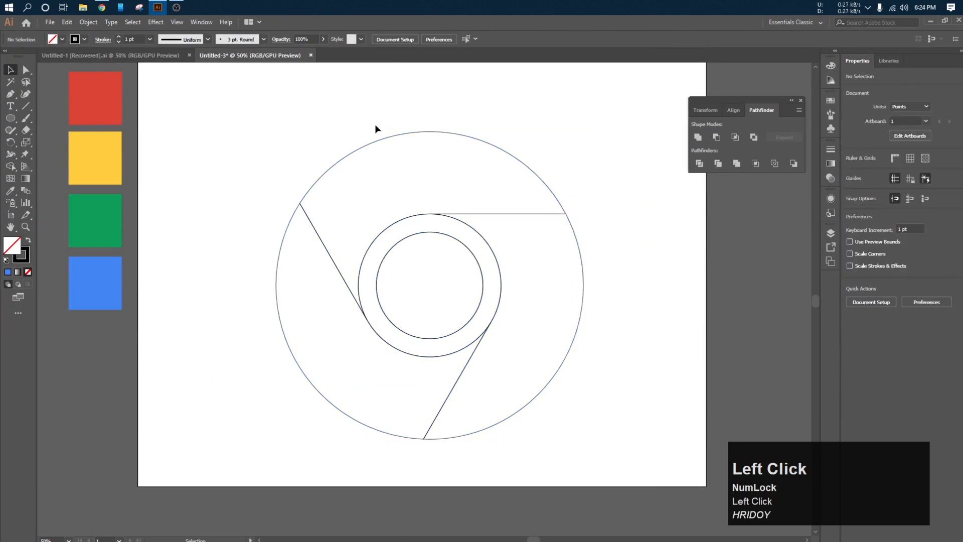
left_click(467, 324)
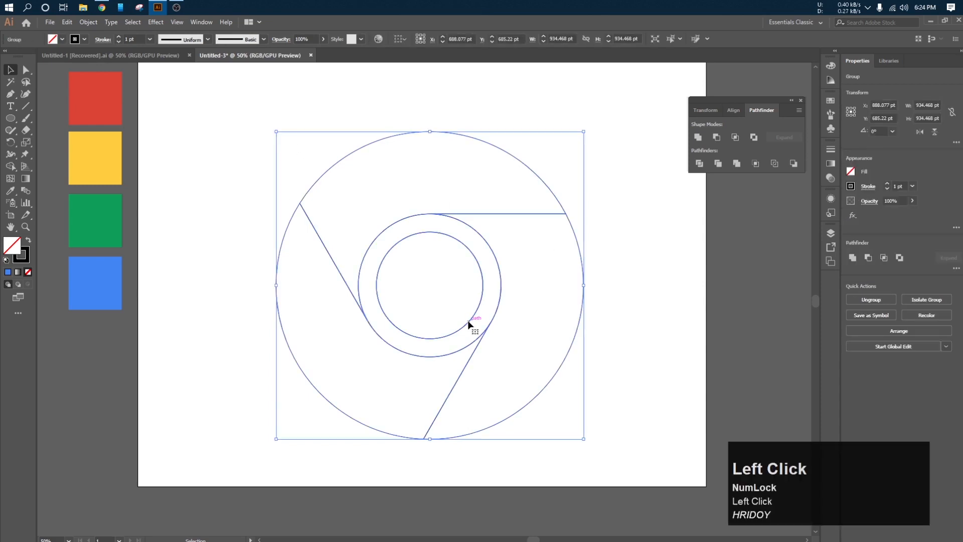
right_click(406, 168)
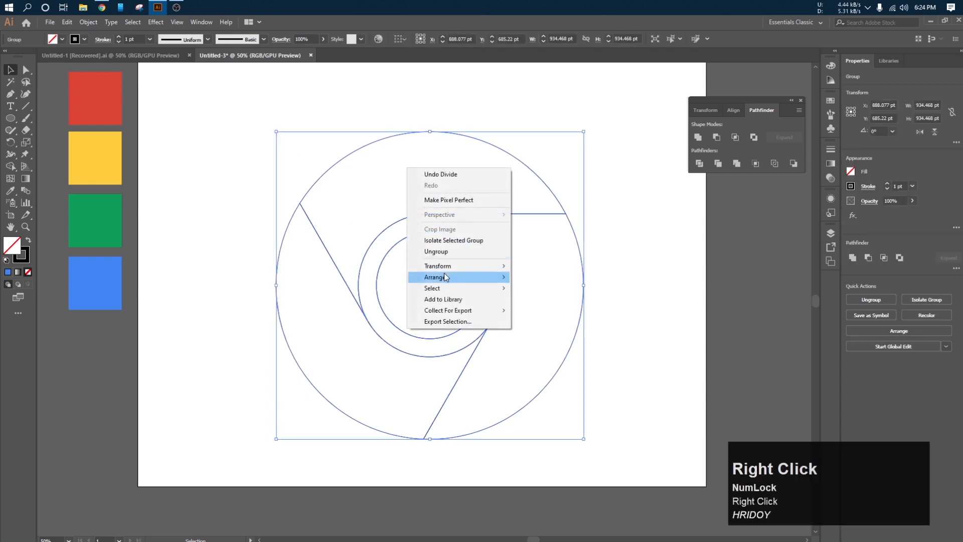
left_click(436, 251)
left_click(230, 205)
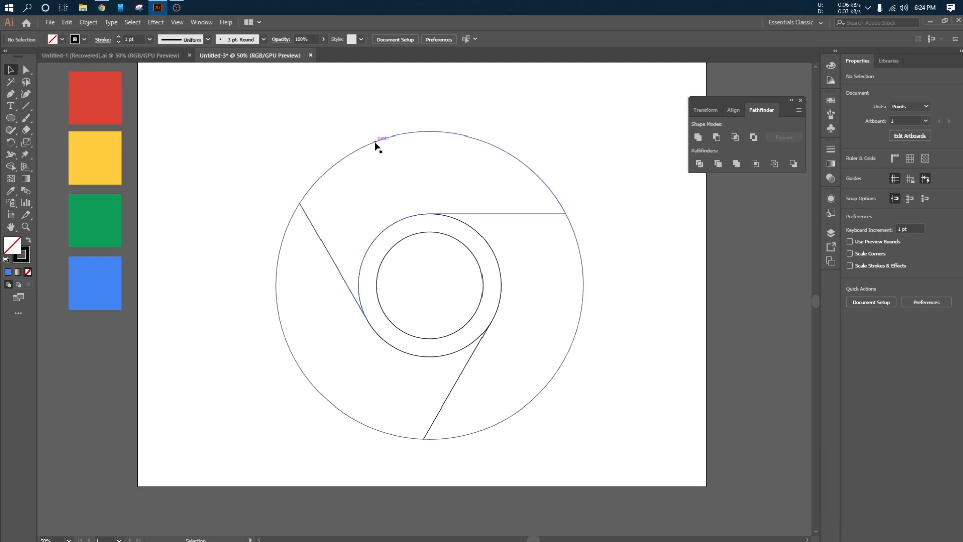
Try moving the upper and right ring segments away from the centre to test the division, and undo both moves.
left_click_drag(376, 143, 376, 111)
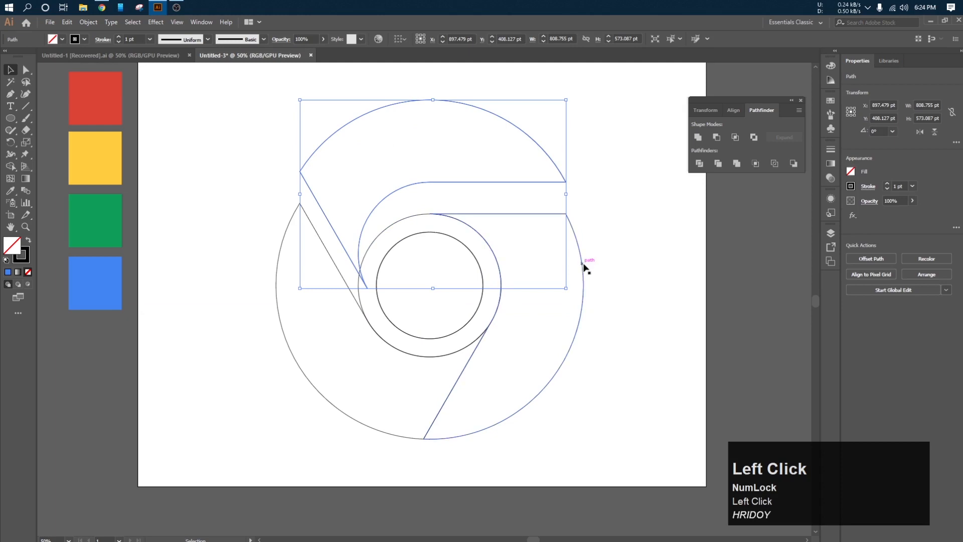
left_click_drag(584, 267, 604, 286)
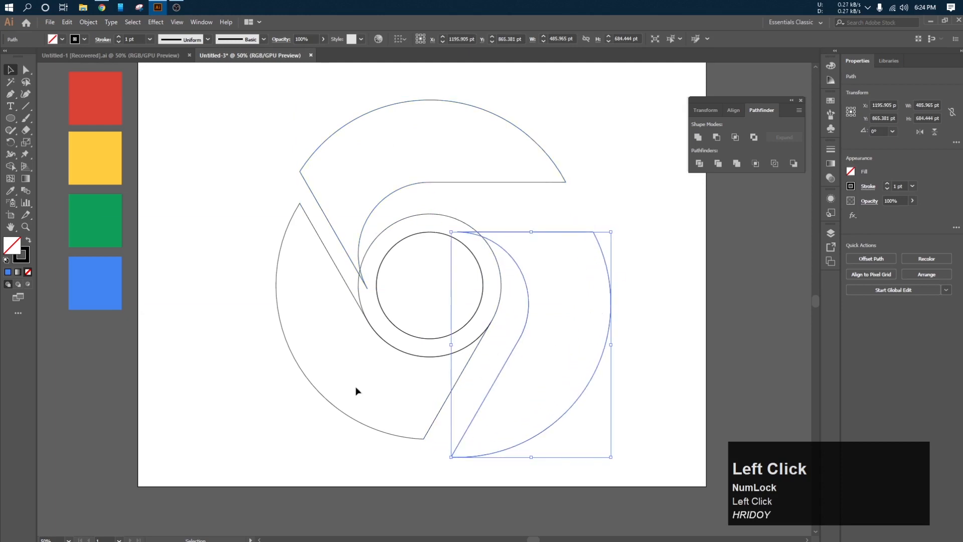
left_click(306, 381)
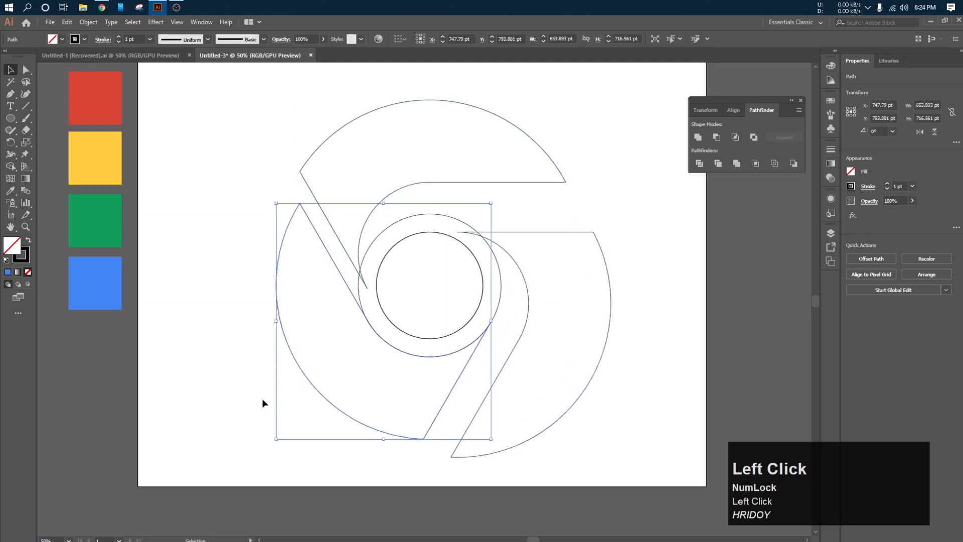
left_click(240, 338)
key("ctrl+z")
key("ctrl+z")
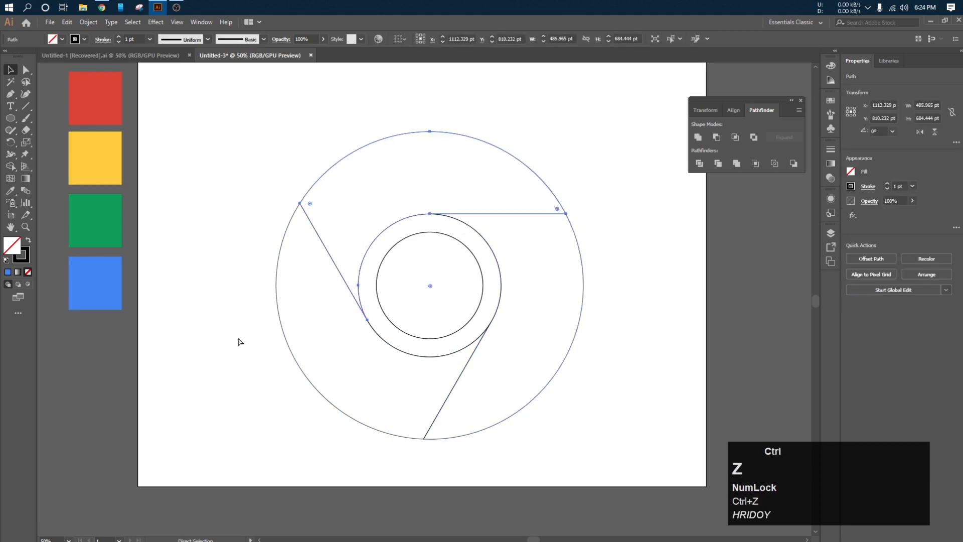
left_click(200, 215)
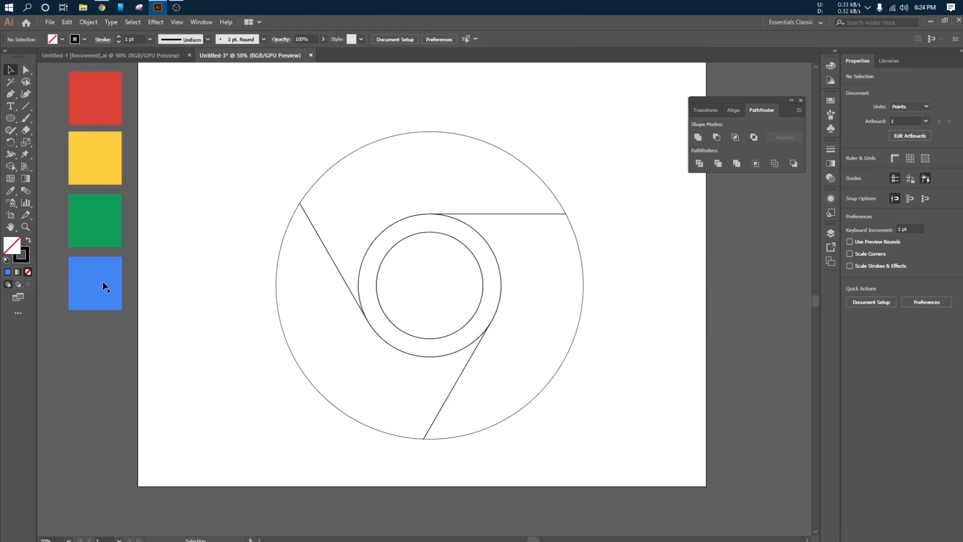
Colour the upper ring segment with the red sampled from the red swatch, and deselect it.
left_click(269, 195)
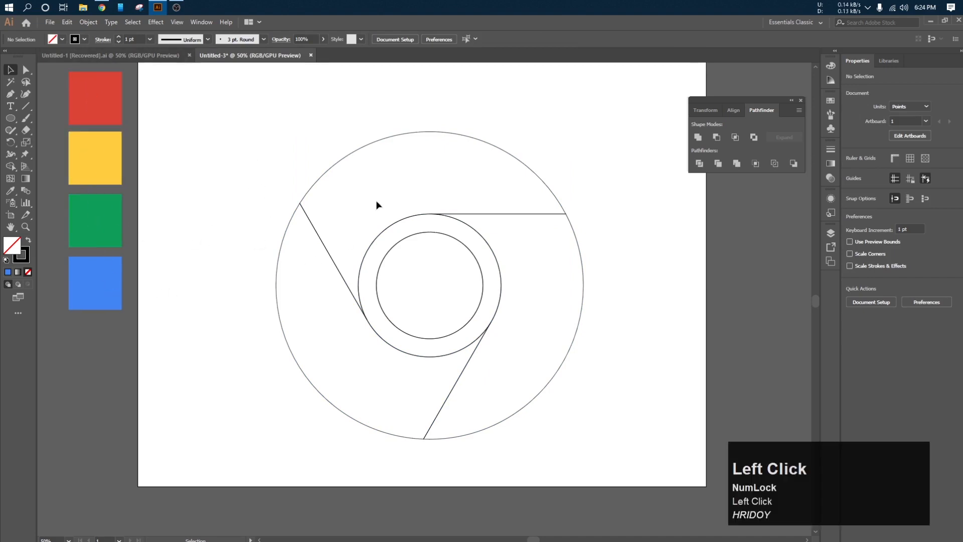
left_click_drag(438, 101, 446, 151)
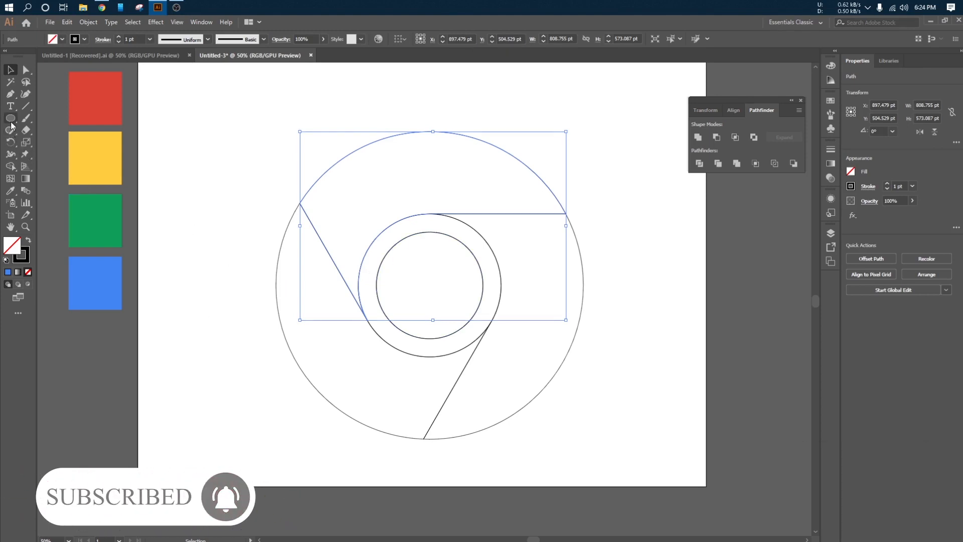
left_click(10, 195)
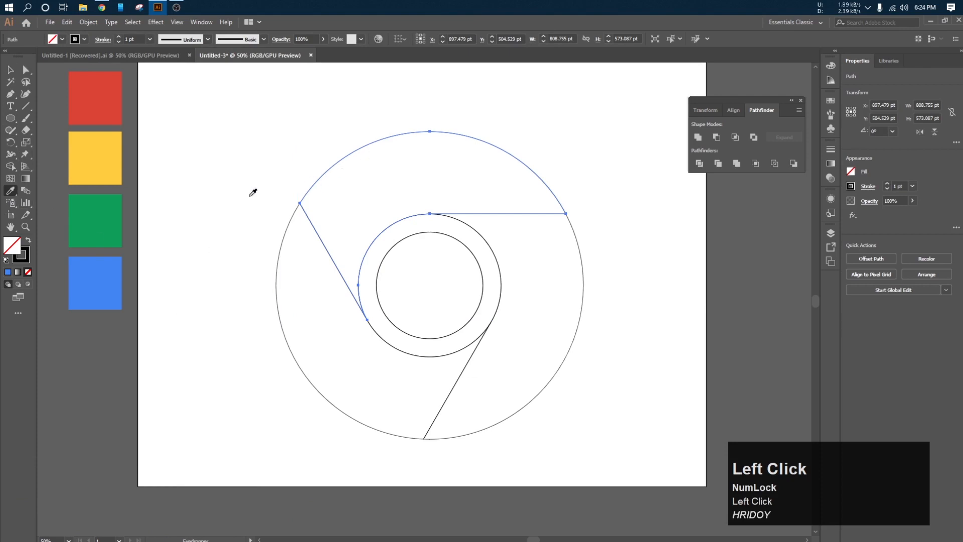
left_click(100, 91)
left_click(10, 70)
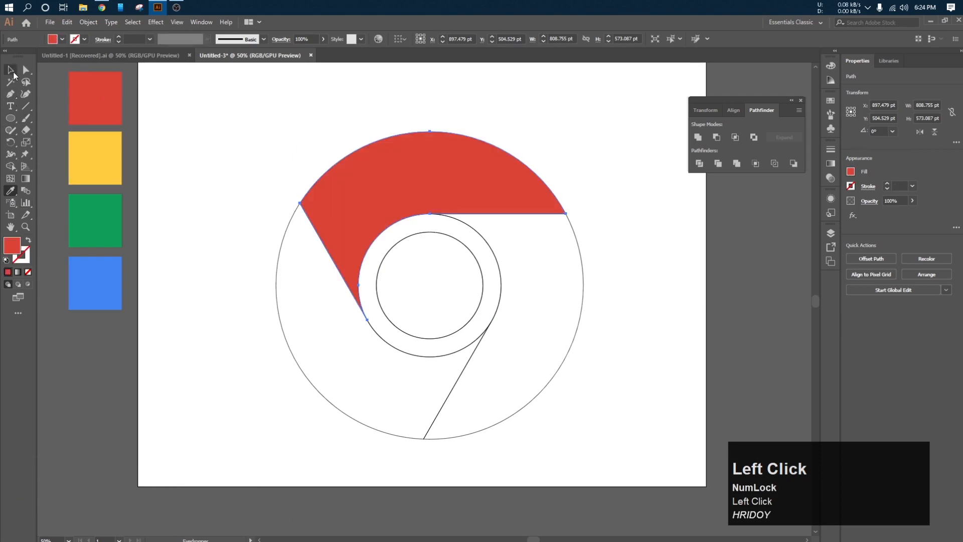
left_click(241, 118)
Colour the right ring segment with the yellow sampled from the yellow swatch, and deselect it.
left_click(546, 329)
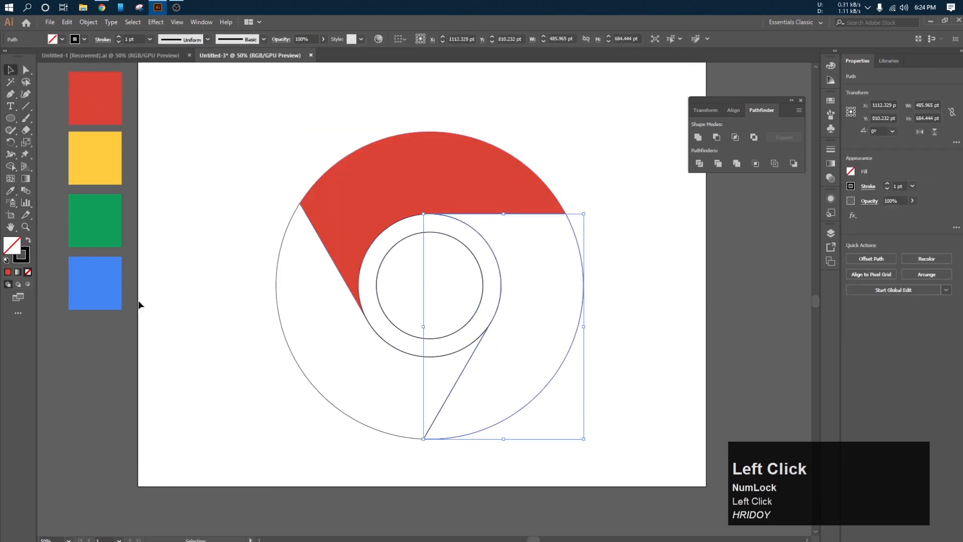
left_click(10, 191)
left_click(101, 156)
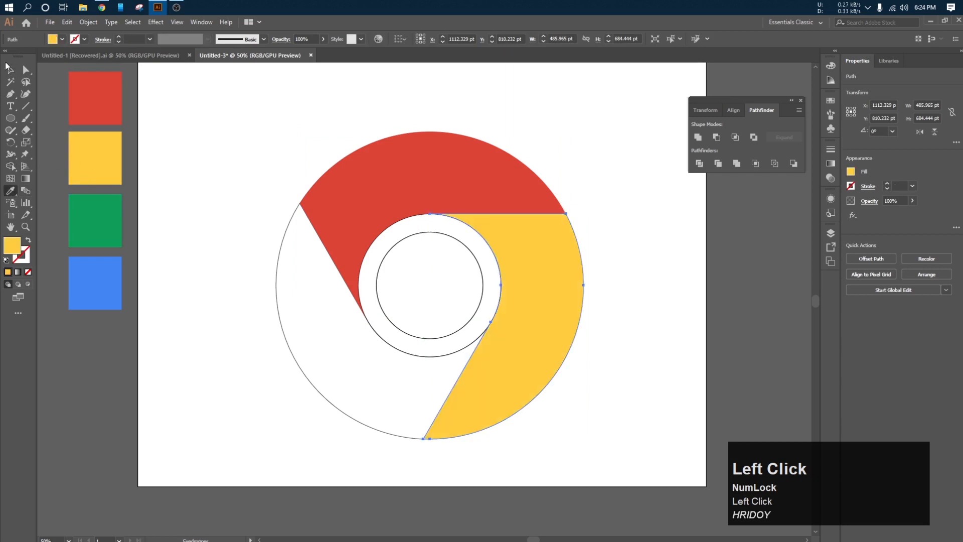
left_click(10, 69)
left_click(223, 146)
Colour the lower-left ring segment with the green sampled from the green swatch, and deselect it.
left_click(297, 363)
left_click(10, 191)
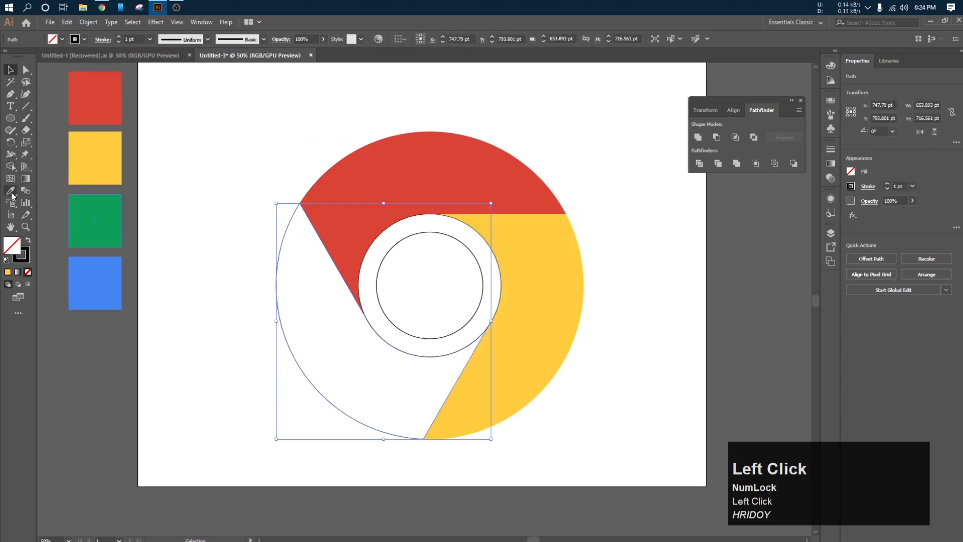
left_click(100, 211)
left_click(10, 69)
left_click(169, 139)
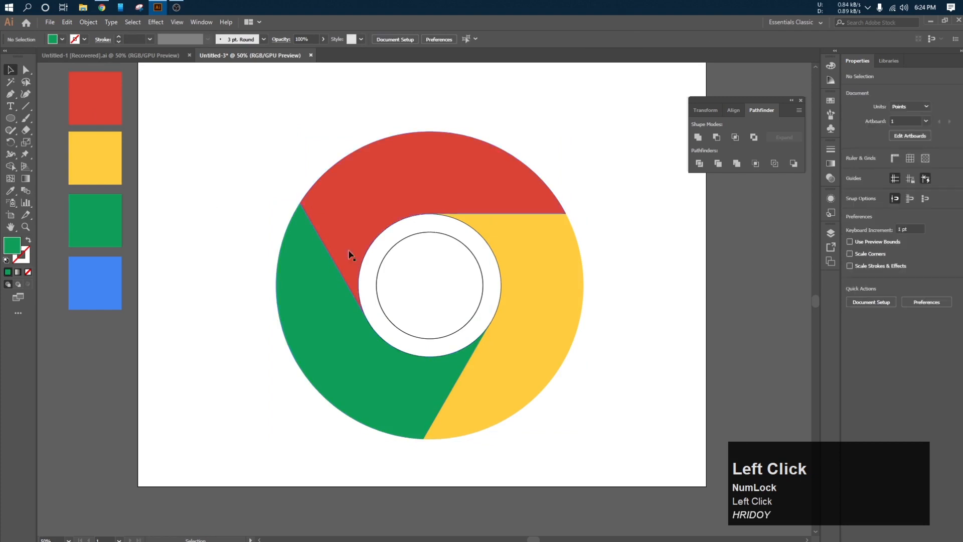
Colour the innermost circle with the blue sampled from the blue swatch.
left_click(414, 236)
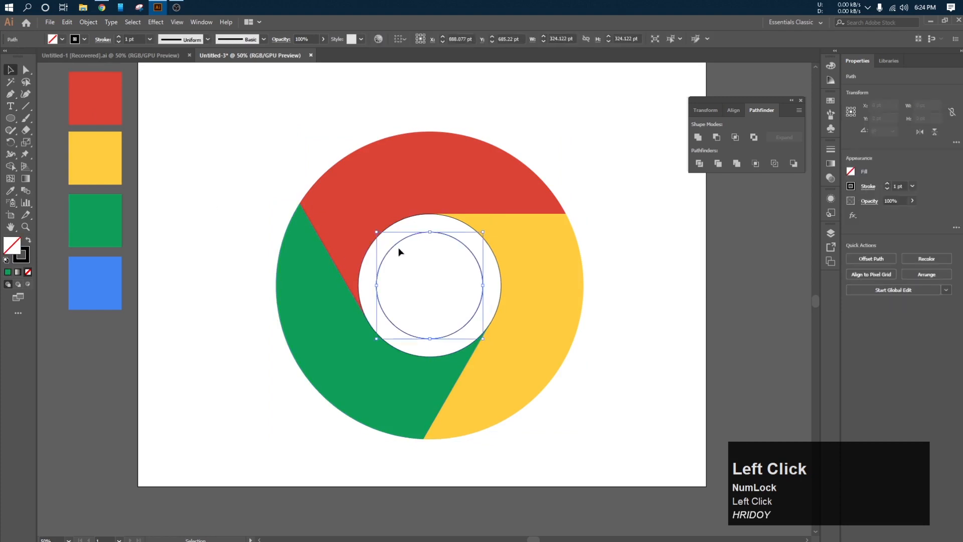
left_click(10, 191)
left_click(107, 265)
left_click(10, 70)
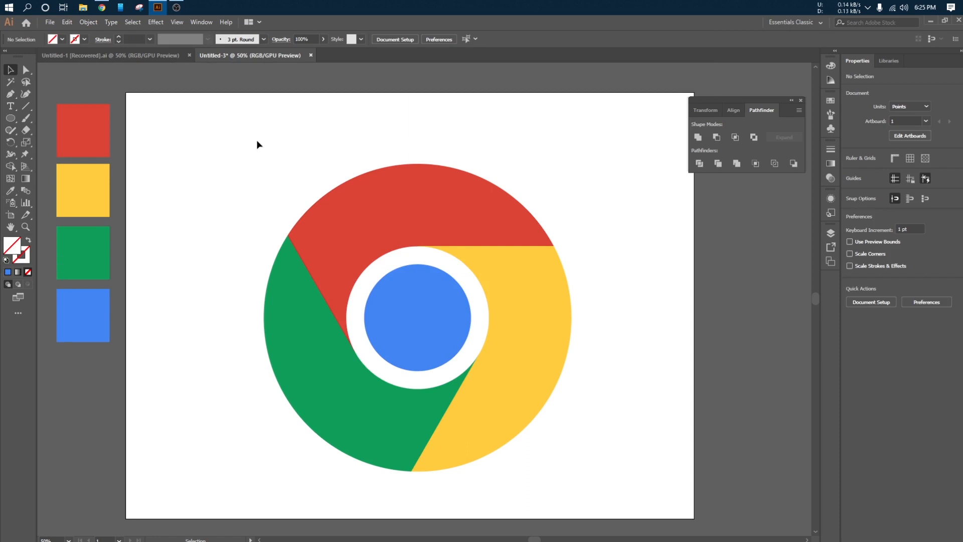
Select the whole logo and open the Stylize Drop Shadow effect for it with Preview turned on.
left_click_drag(255, 141, 575, 468)
left_click(156, 22)
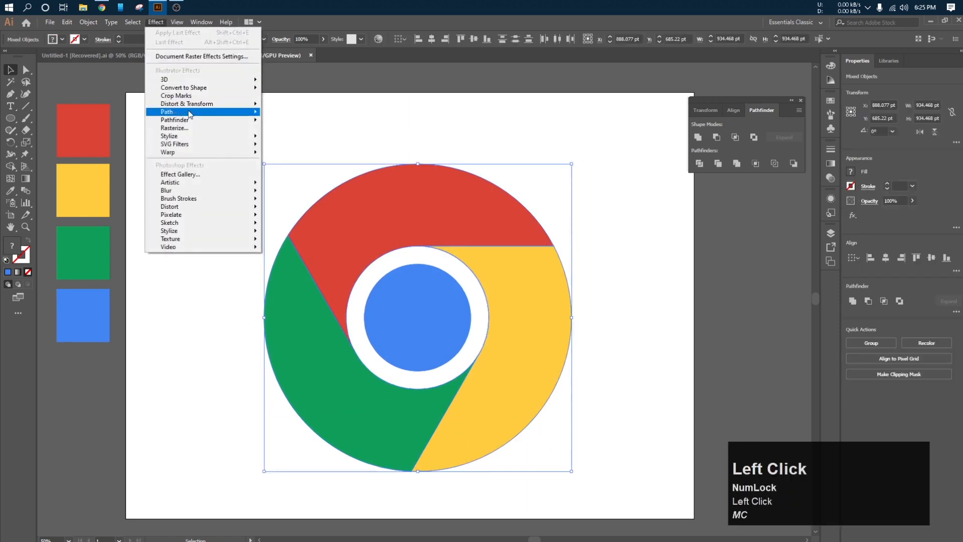
mouse_move(183, 136)
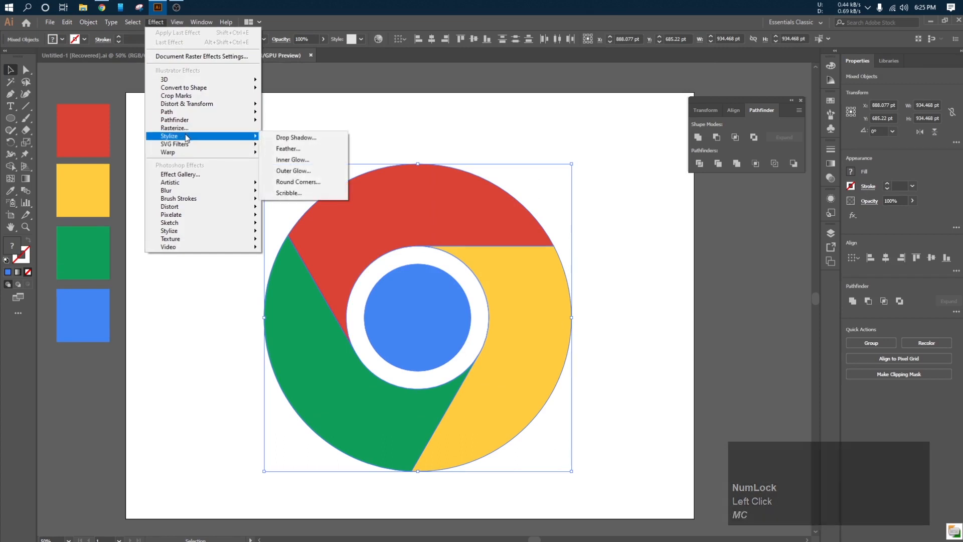
left_click(270, 142)
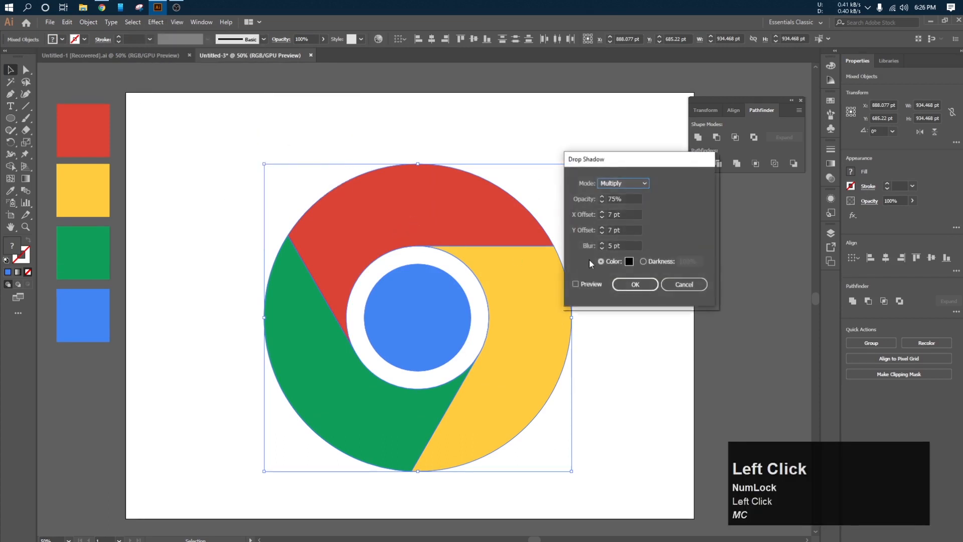
left_click(582, 284)
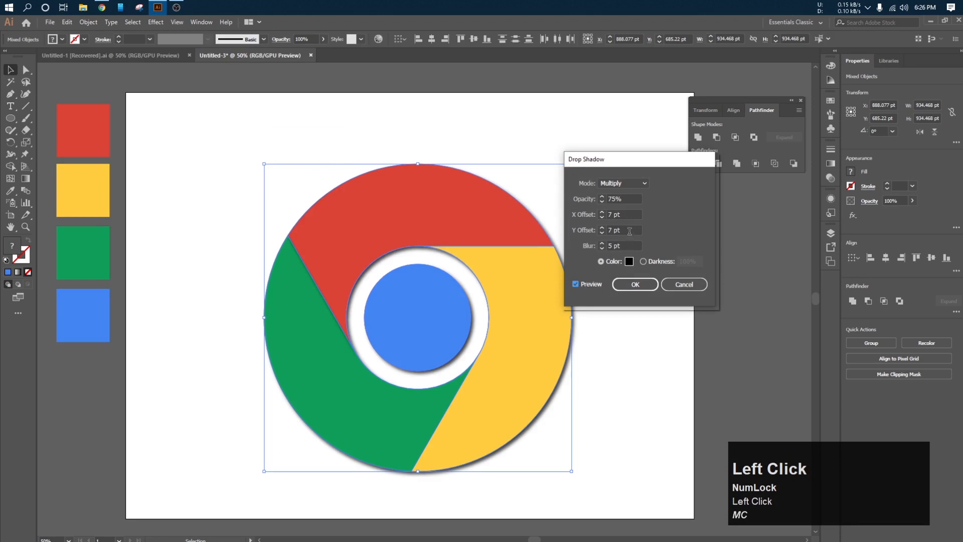
Try negative X offsets for the drop shadow, down to -16 pt and back to -7 pt.
left_click(628, 197)
left_click(625, 214)
scroll(625, 214, "down", 20)
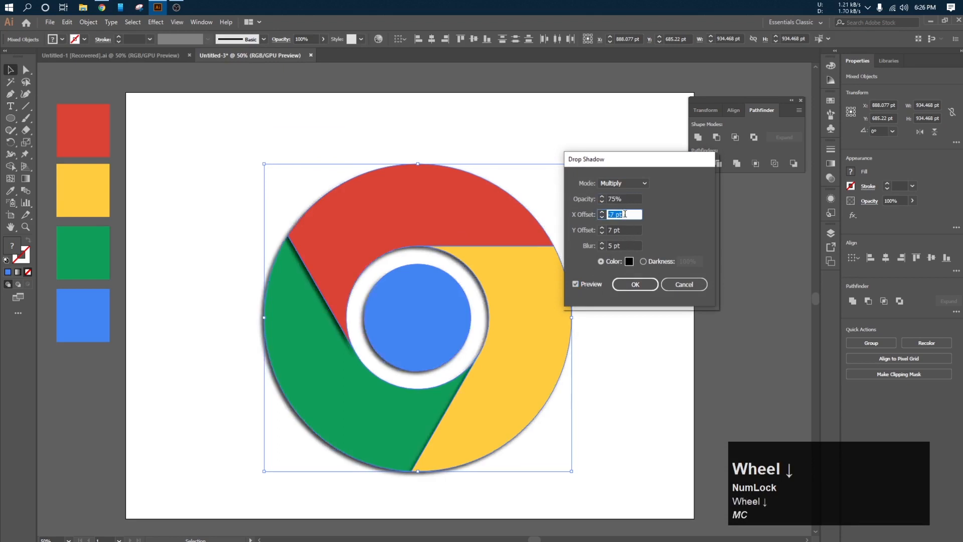
scroll(625, 214, "up", 2)
scroll(624, 214, "down", 5)
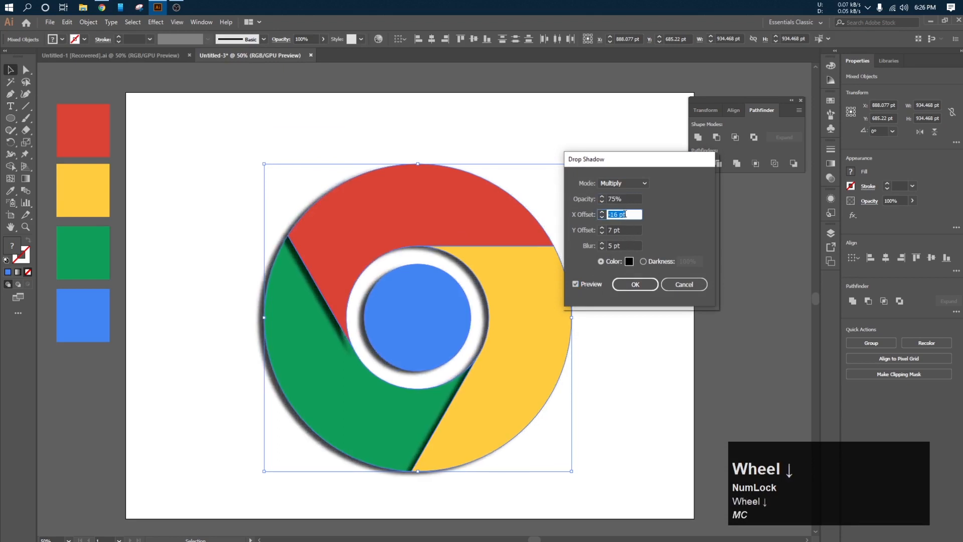
scroll(625, 214, "up", 12)
scroll(624, 214, "up", 1)
Set the drop shadow's blur to 11 pt.
left_click(621, 244)
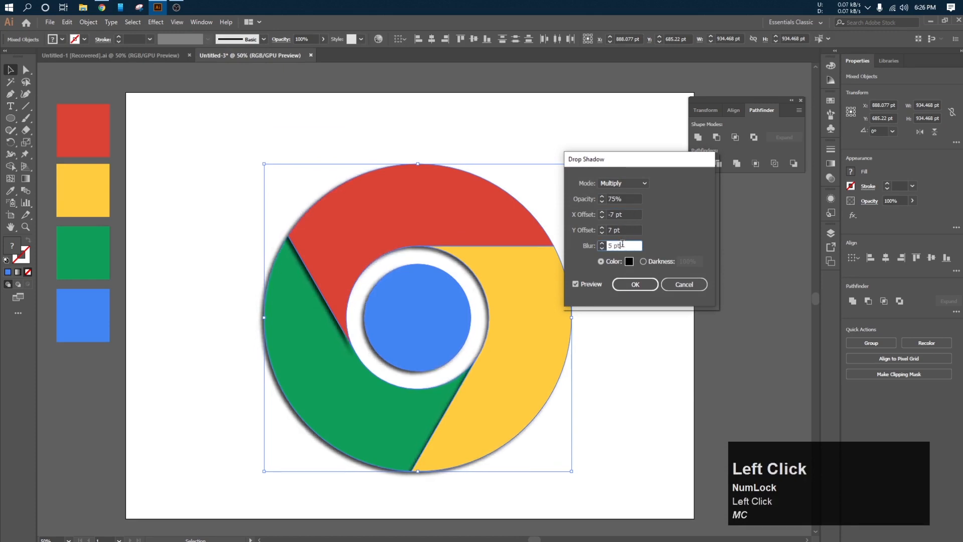
scroll(621, 245, "down", 5)
scroll(622, 245, "up", 1)
scroll(621, 244, "up", 11)
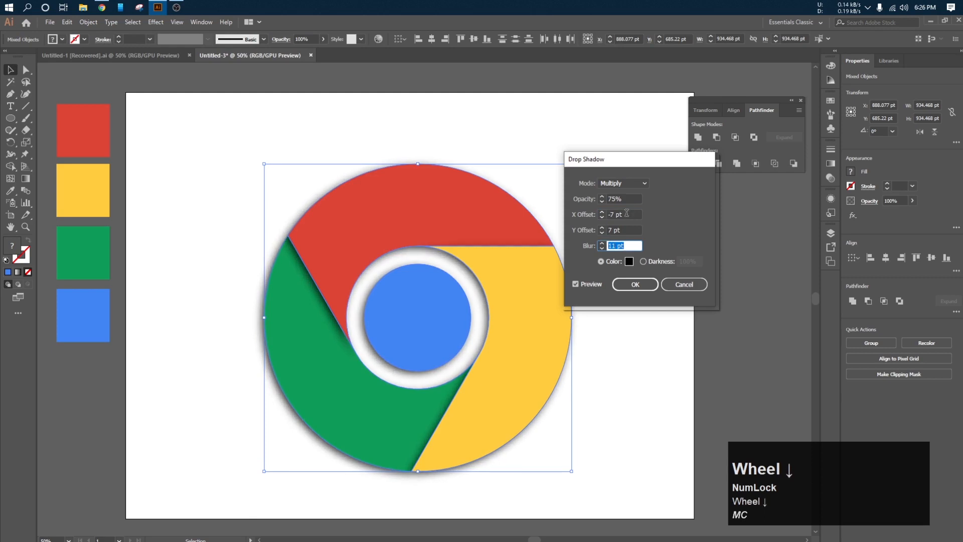
Set the drop shadow's X offset to 2 pt, apply the effect and deselect the logo.
scroll(626, 213, "up", 8)
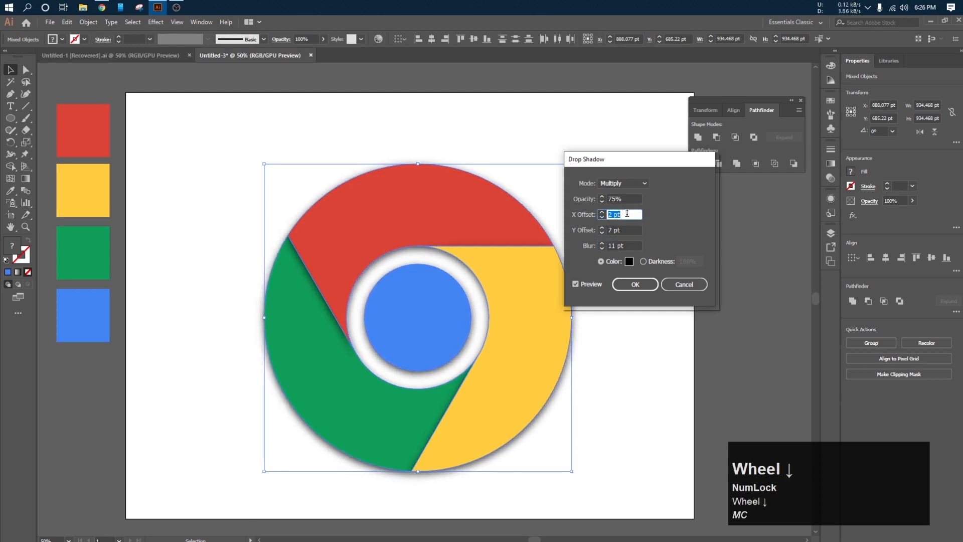
left_click(642, 289)
left_click(641, 313)
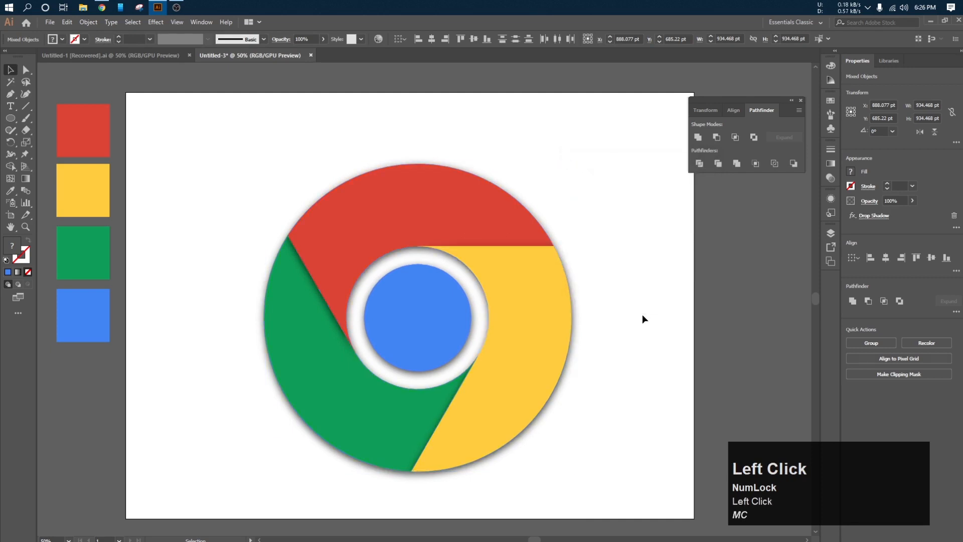
key("space")
left_click_drag(641, 318, 635, 284)
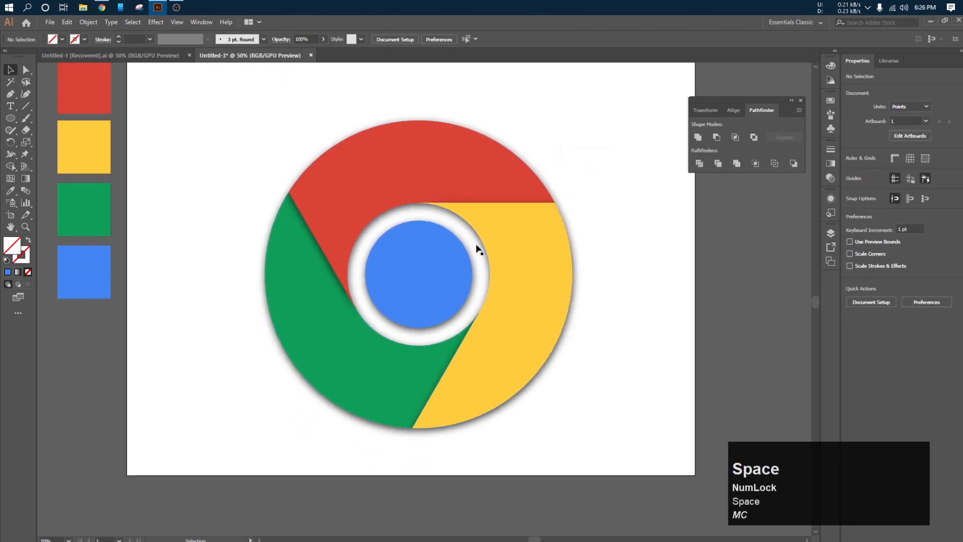
left_click(195, 150)
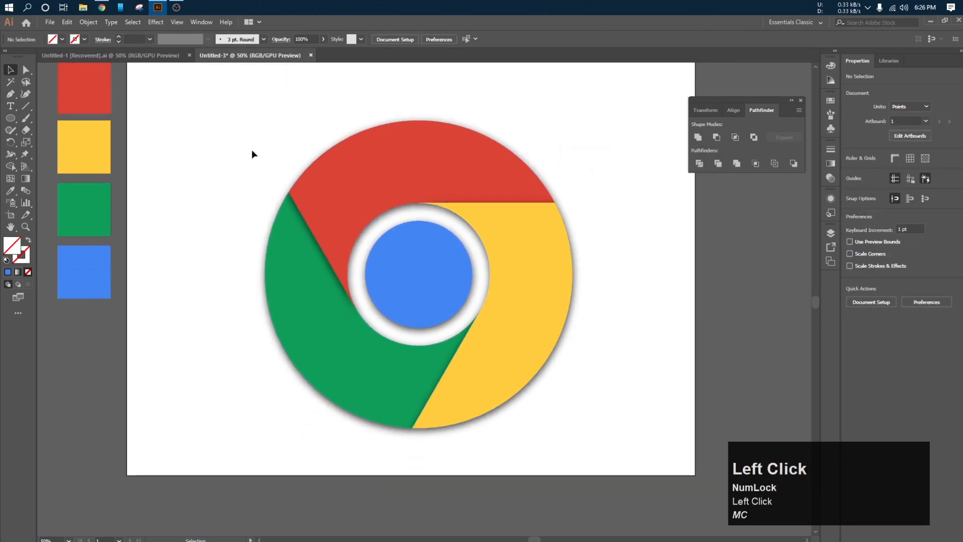